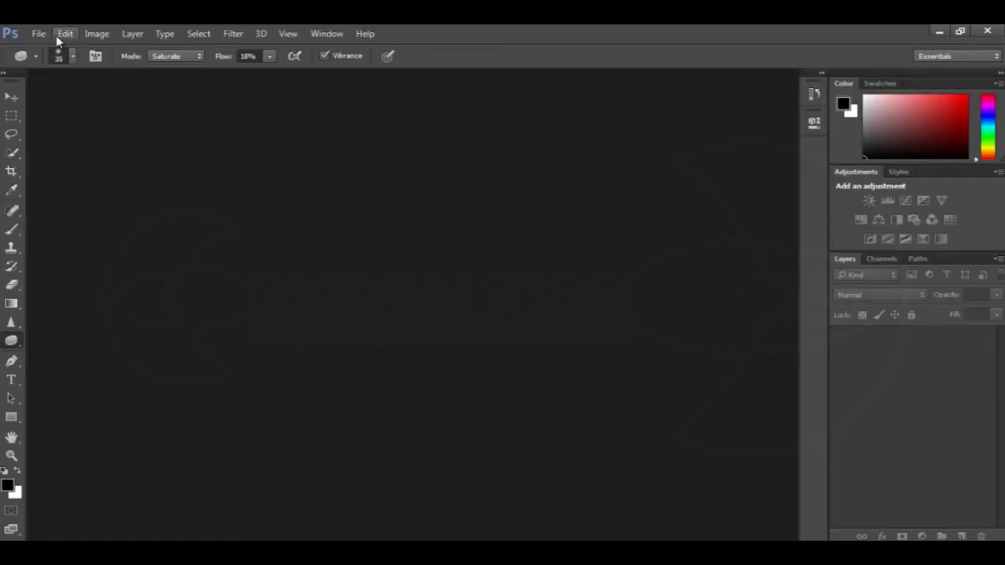
Step: Open the image "Candles picture" from the Desktop folder
left_click(40, 34)
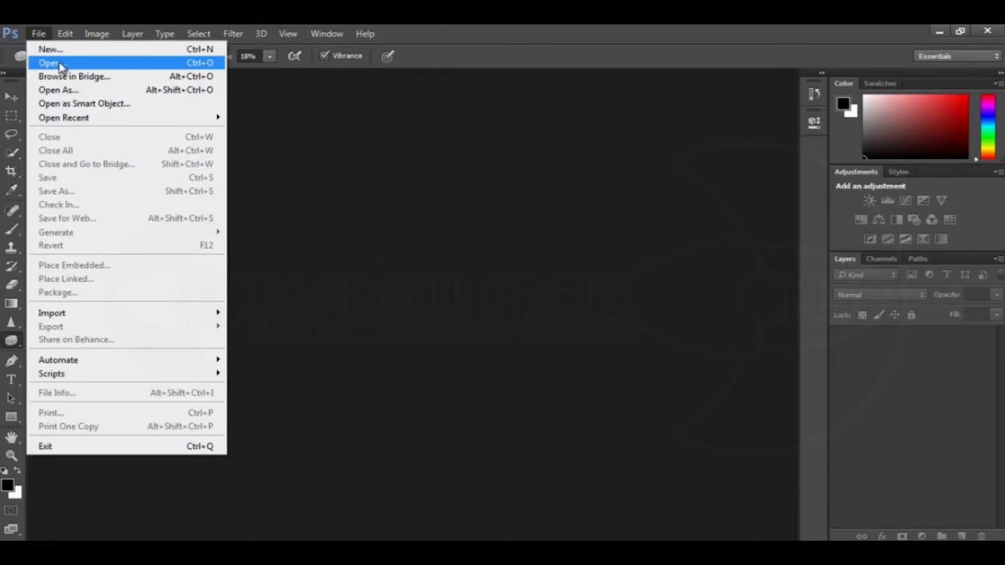
left_click(52, 63)
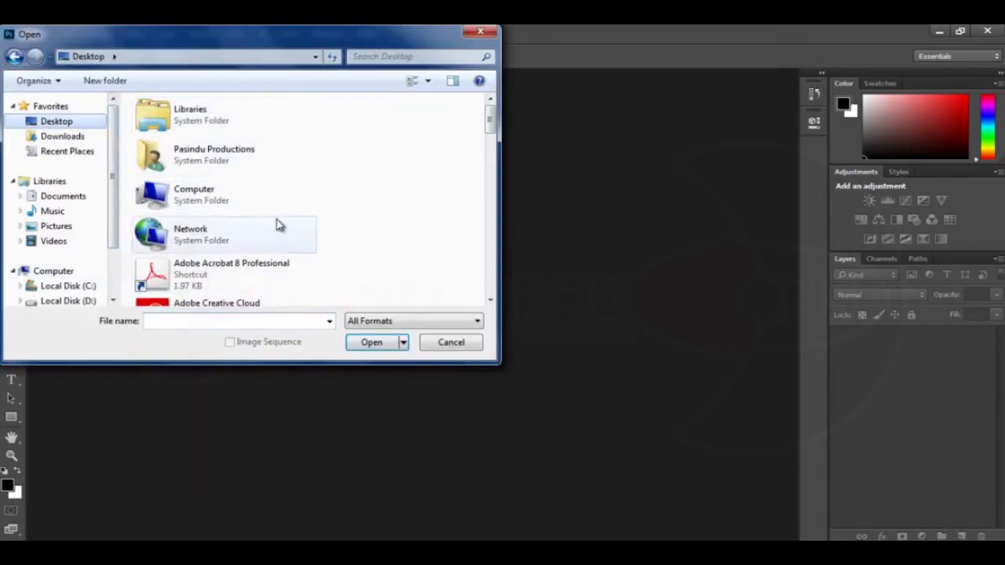
left_click_drag(490, 120, 492, 248)
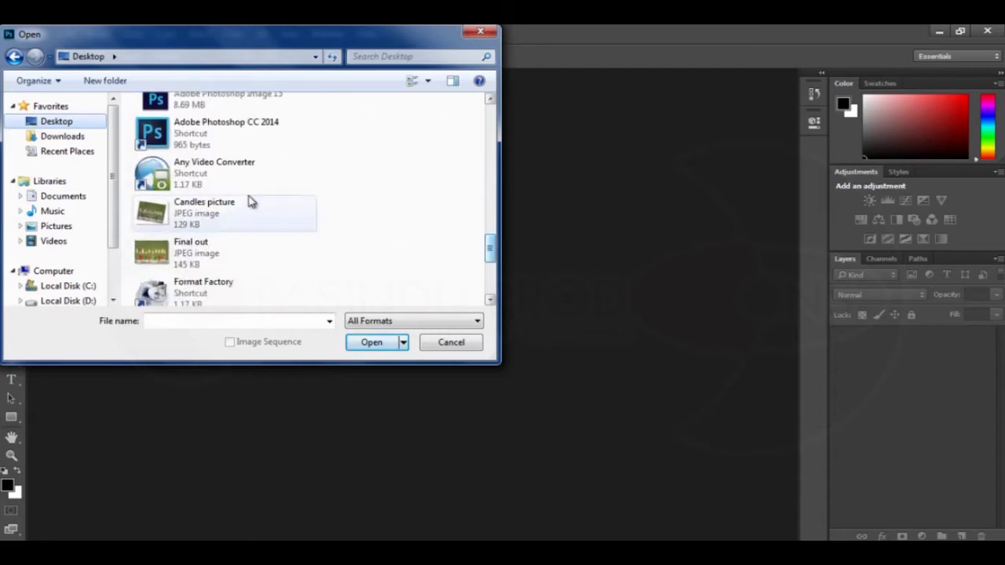
left_click(181, 212)
left_click(392, 348)
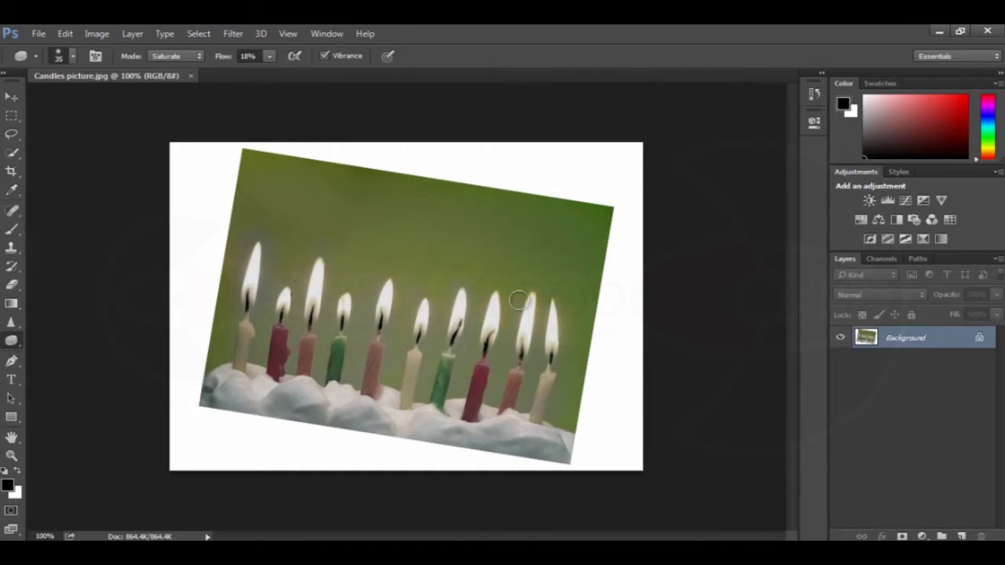
Step: Draw a crop area across the tilted candle photo and rotate it until the candles stand upright
scroll(517, 305, "down", 1)
scroll(516, 304, "down", 1)
scroll(506, 310, "up", 3)
scroll(506, 301, "down", 1)
scroll(507, 300, "down", 1)
scroll(505, 298, "up", 1)
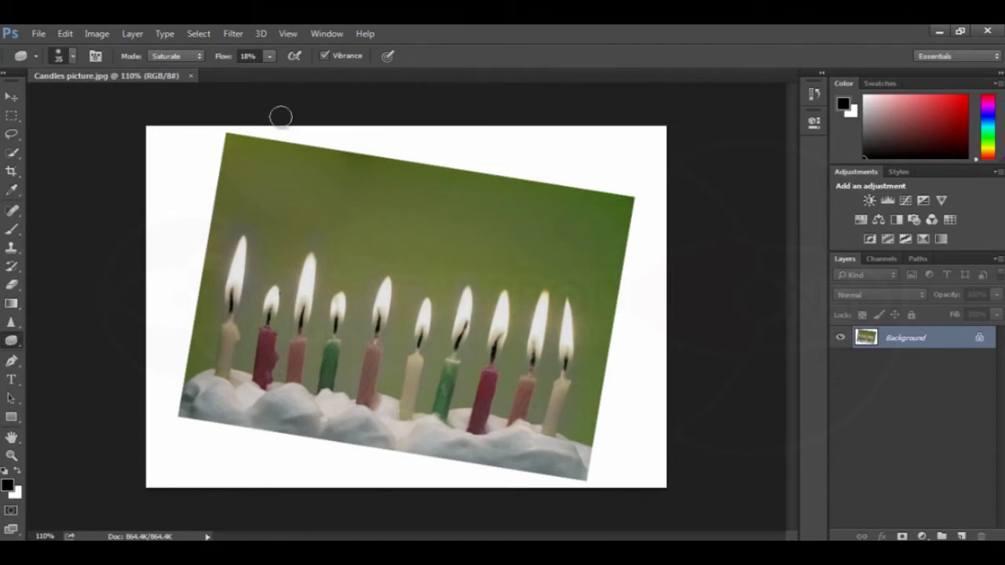
left_click(12, 171)
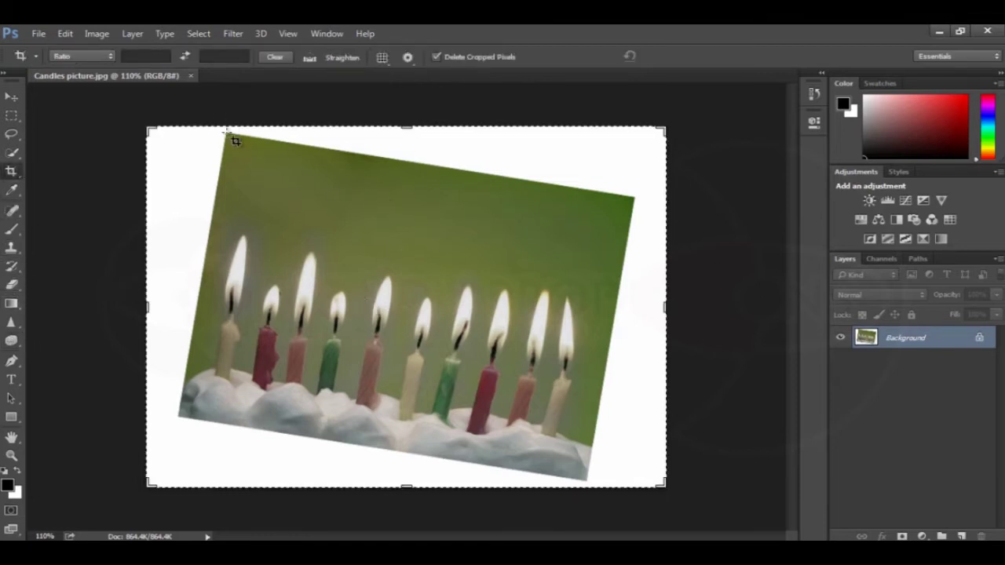
left_click_drag(227, 133, 585, 478)
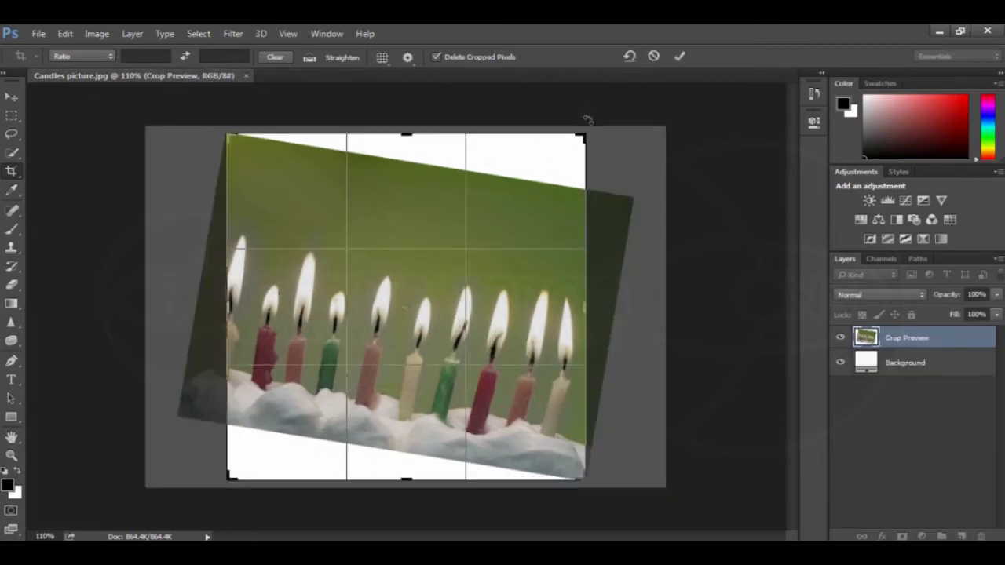
left_click_drag(594, 127, 568, 88)
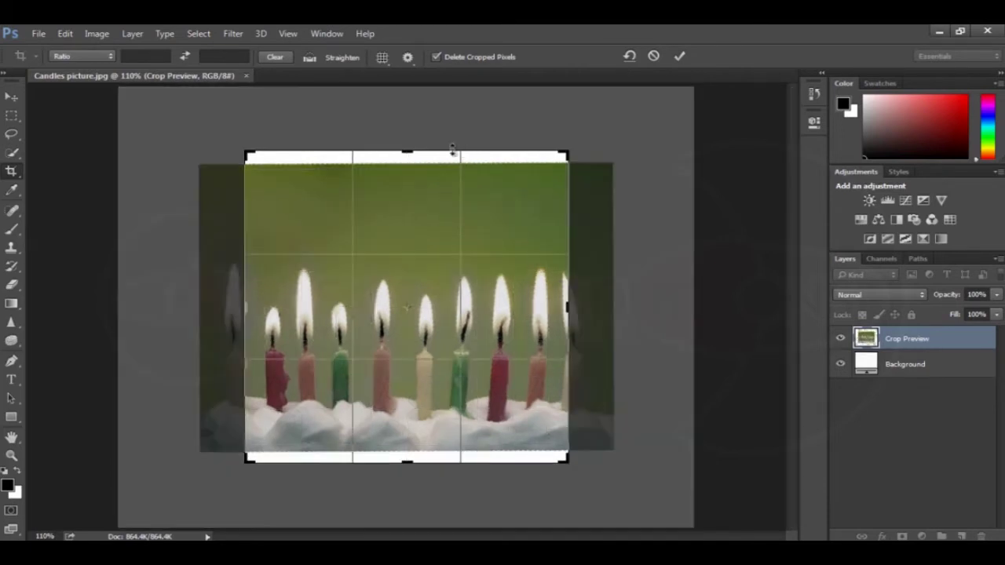
Step: Adjust all four crop edges to fit just inside the straightened photo, excluding the white border, and apply the crop
left_click_drag(406, 153, 411, 154)
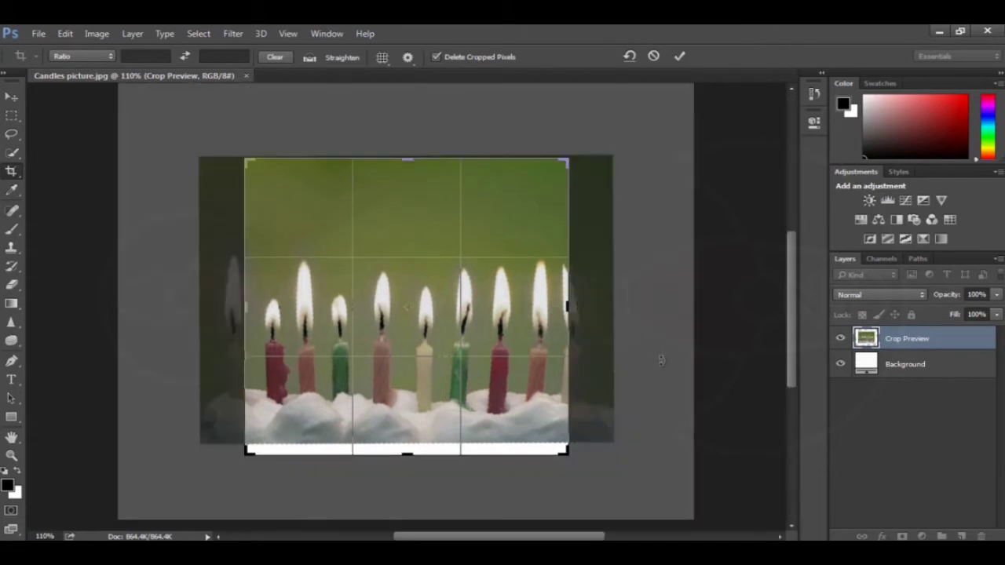
left_click_drag(563, 307, 584, 304)
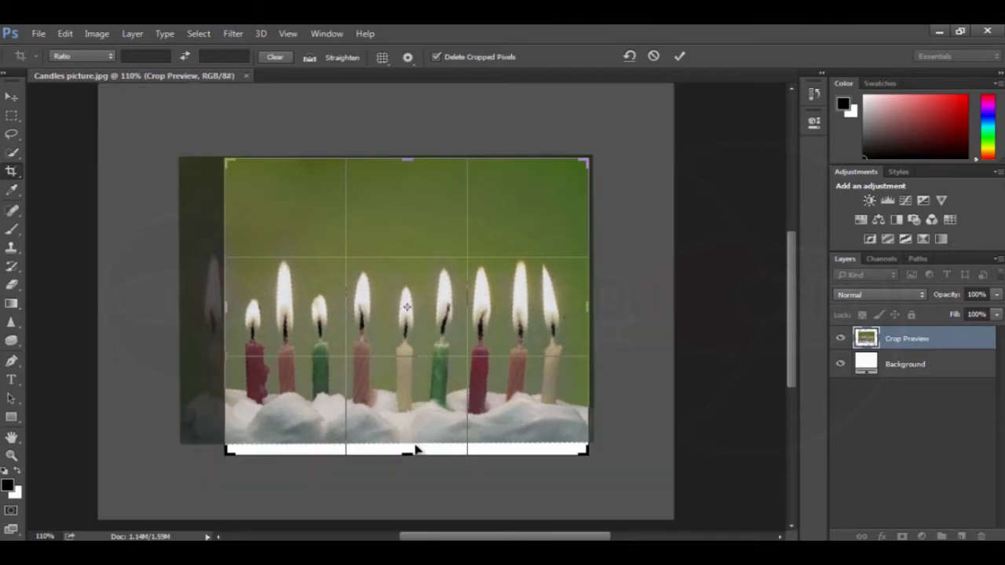
left_click_drag(408, 453, 408, 446)
left_click_drag(222, 307, 205, 307)
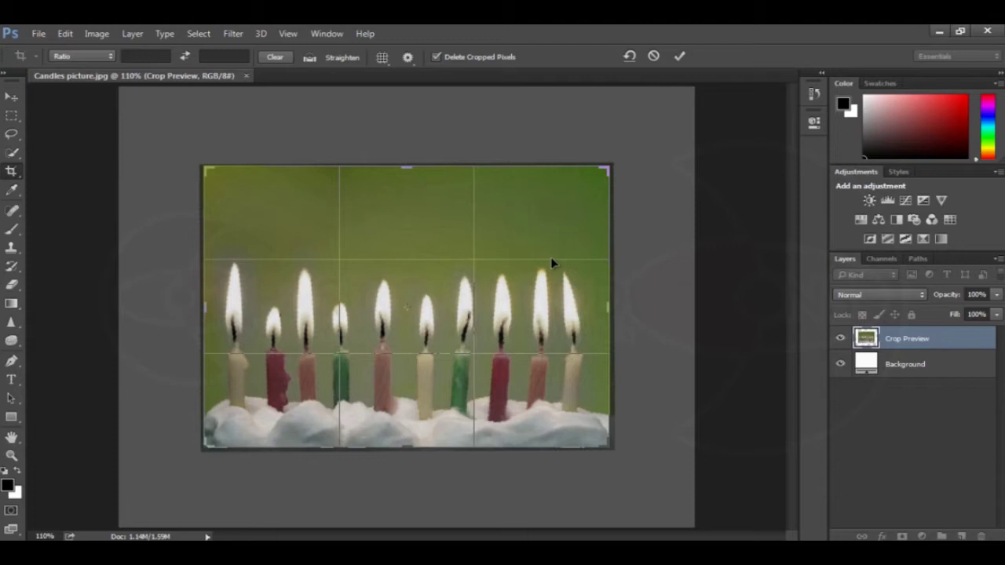
left_click(680, 56)
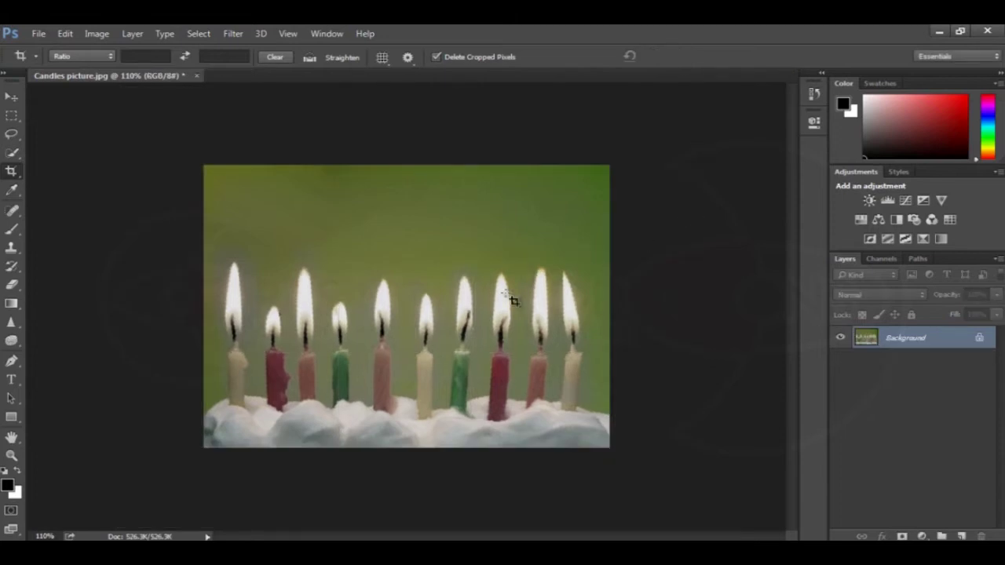
Step: Duplicate the Background layer of the cropped photo
scroll(480, 278, "up", 4)
scroll(487, 276, "down", 2)
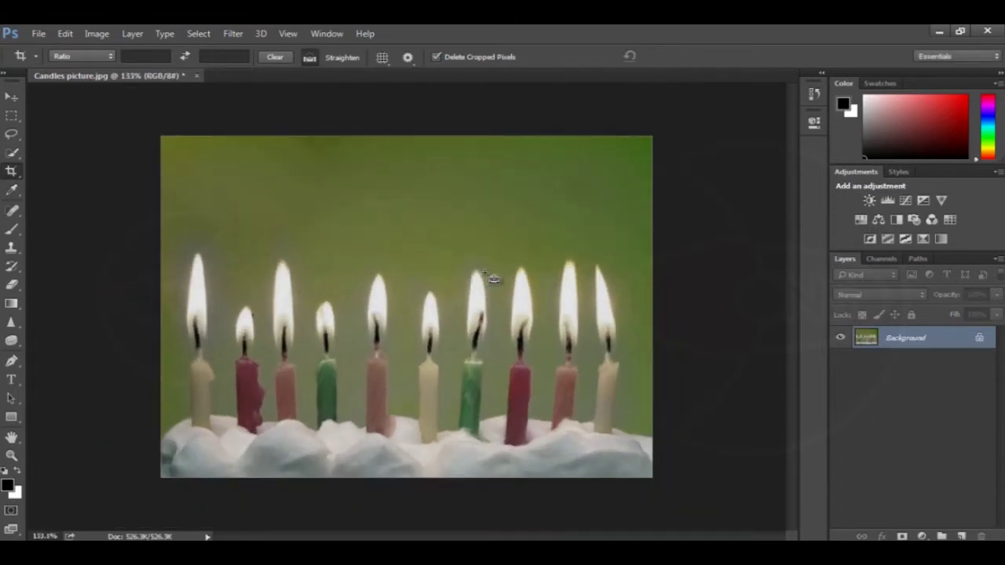
scroll(486, 275, "up", 1)
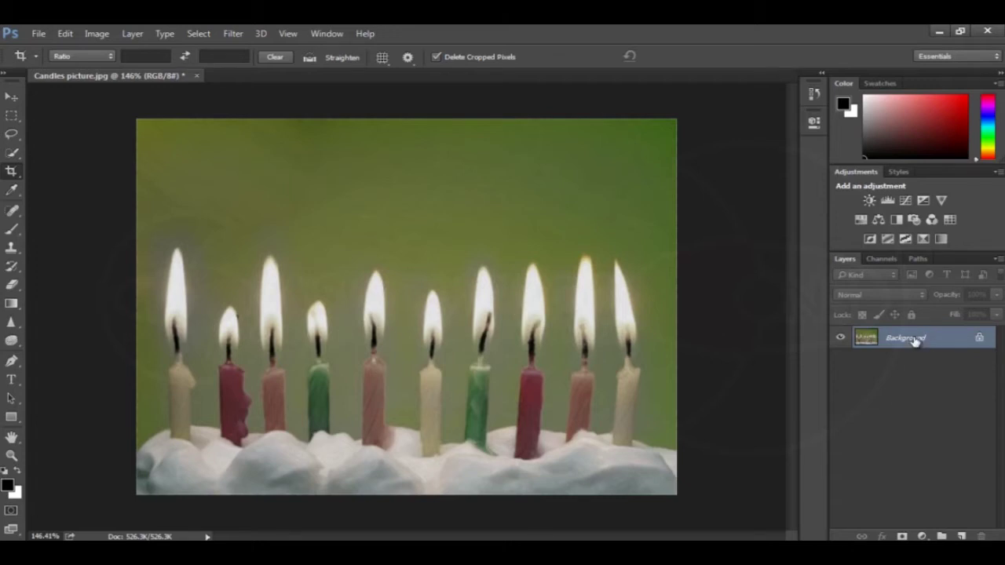
left_click_drag(908, 340, 960, 534)
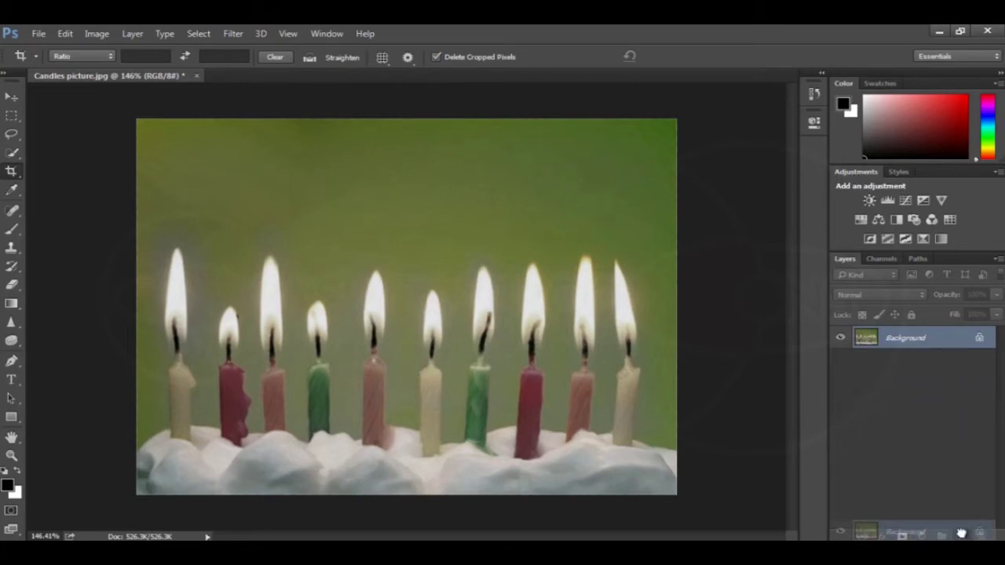
left_click_drag(961, 533, 961, 533)
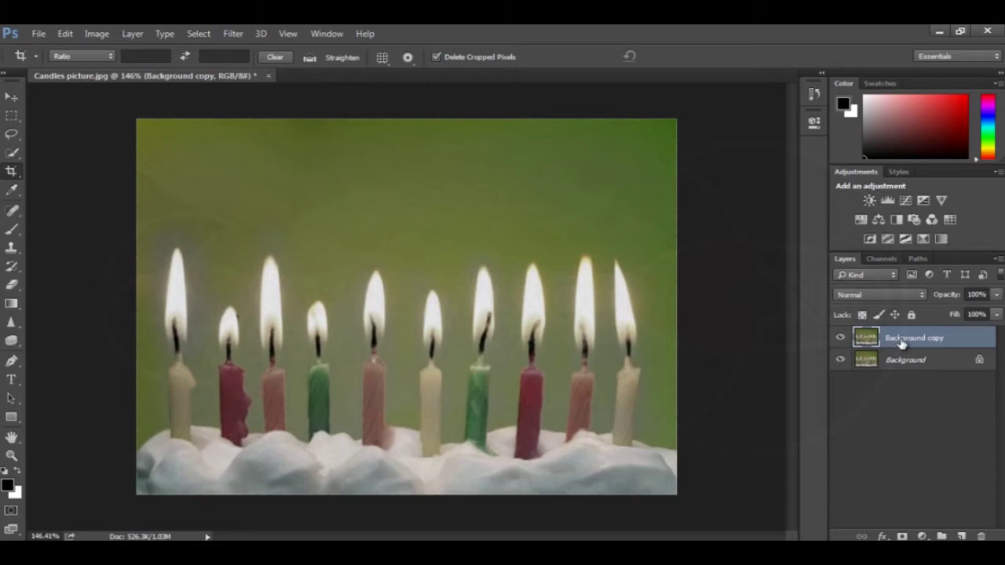
Step: Start a Levels adjustment on the Background copy layer and set the midtone input level to 0.97
scroll(516, 353, "down", 2)
scroll(517, 353, "up", 2)
scroll(516, 353, "down", 1)
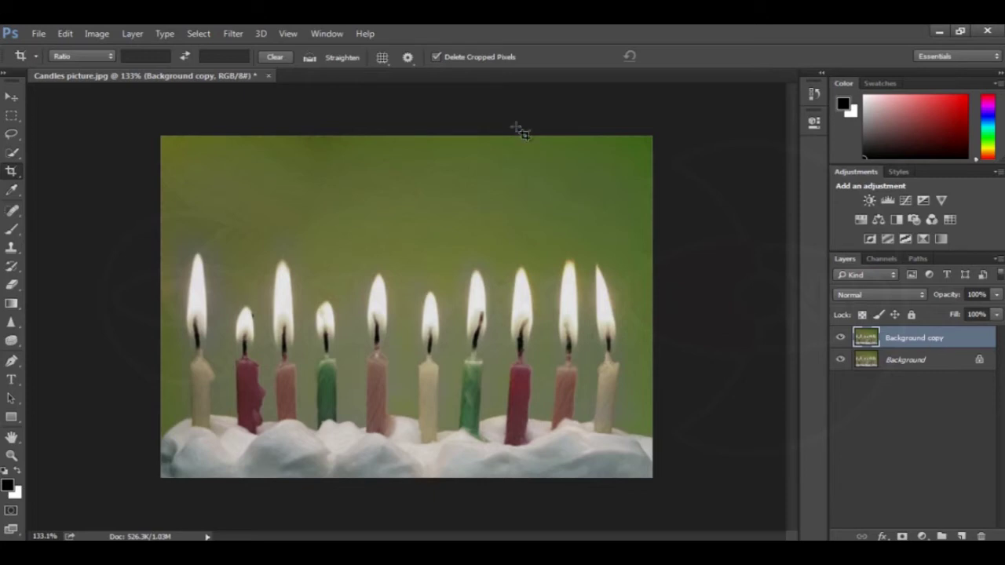
left_click(101, 34)
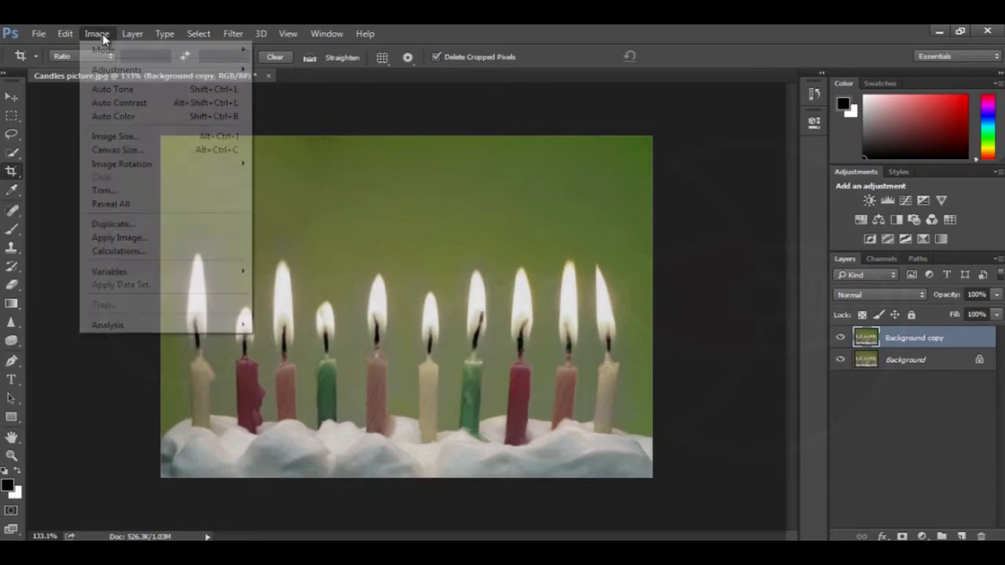
mouse_move(231, 73)
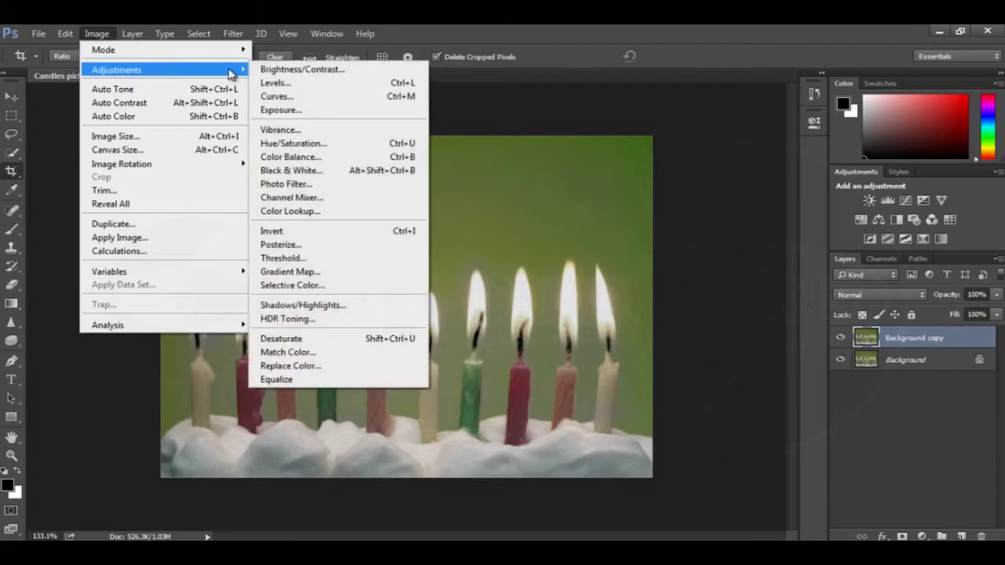
left_click(301, 87)
left_click_drag(499, 111, 776, 66)
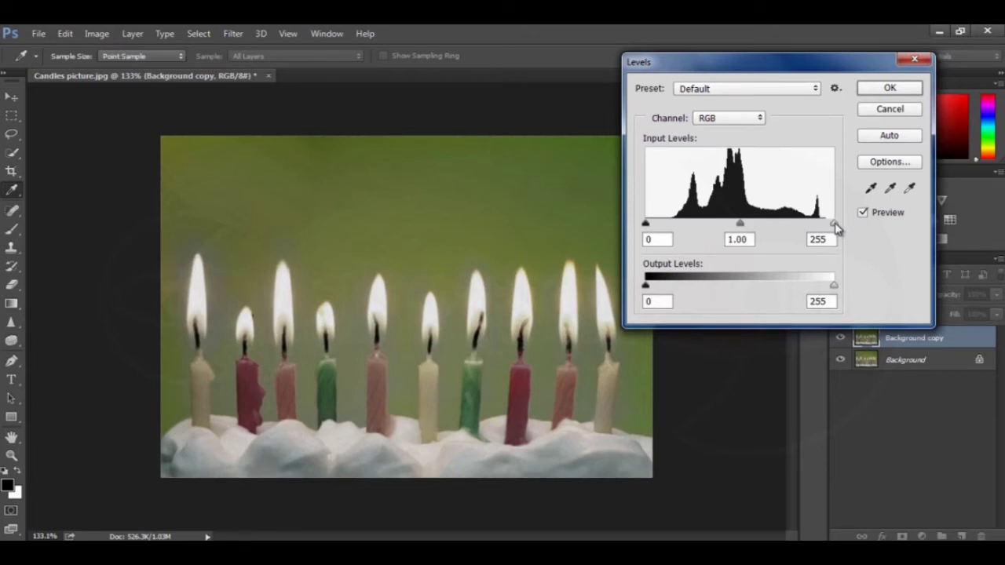
left_click_drag(832, 224, 840, 230)
left_click(817, 239)
mouse_move(740, 223)
left_mouse_down()
mouse_move(758, 226)
mouse_move(741, 224)
left_mouse_up()
mouse_move(646, 223)
left_mouse_down()
mouse_move(665, 225)
mouse_move(646, 224)
left_mouse_up()
Step: Set the Levels white input to 227 and the midtone input to 0.89, and apply the adjustment
mouse_move(832, 222)
left_mouse_down()
mouse_move(802, 223)
mouse_move(831, 225)
mouse_move(818, 227)
left_mouse_up()
left_click_drag(817, 226, 850, 225)
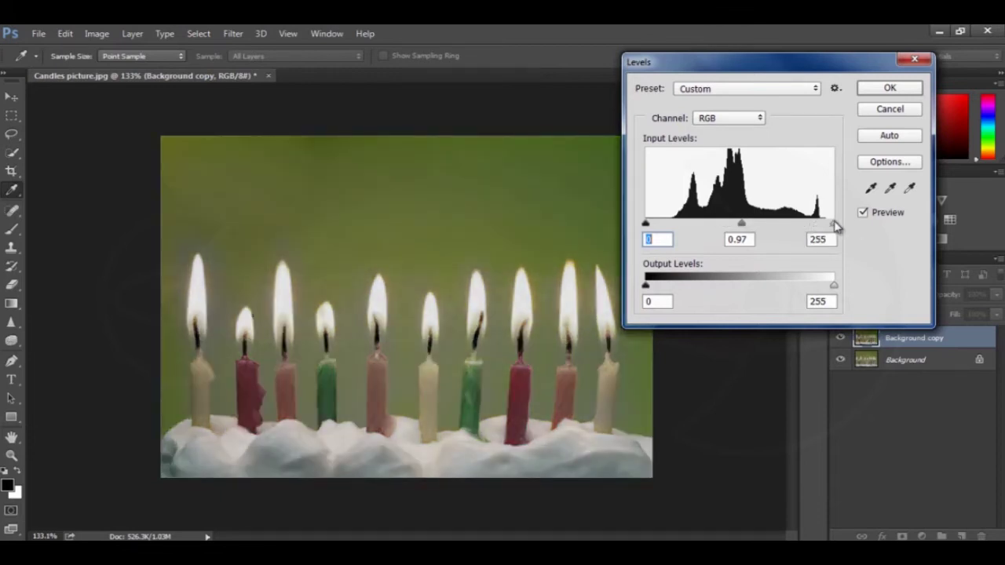
left_click_drag(836, 226, 816, 231)
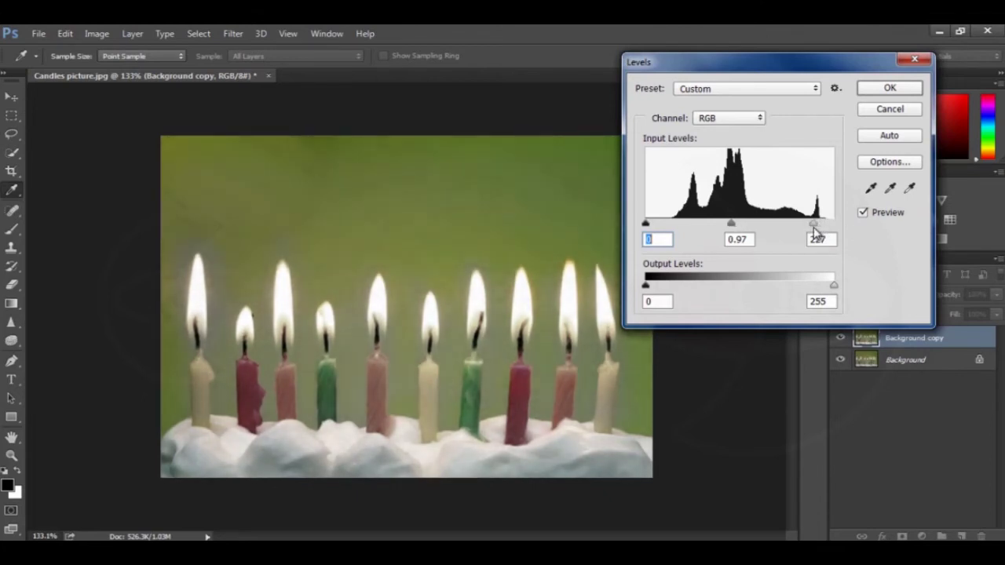
left_click_drag(730, 224, 735, 228)
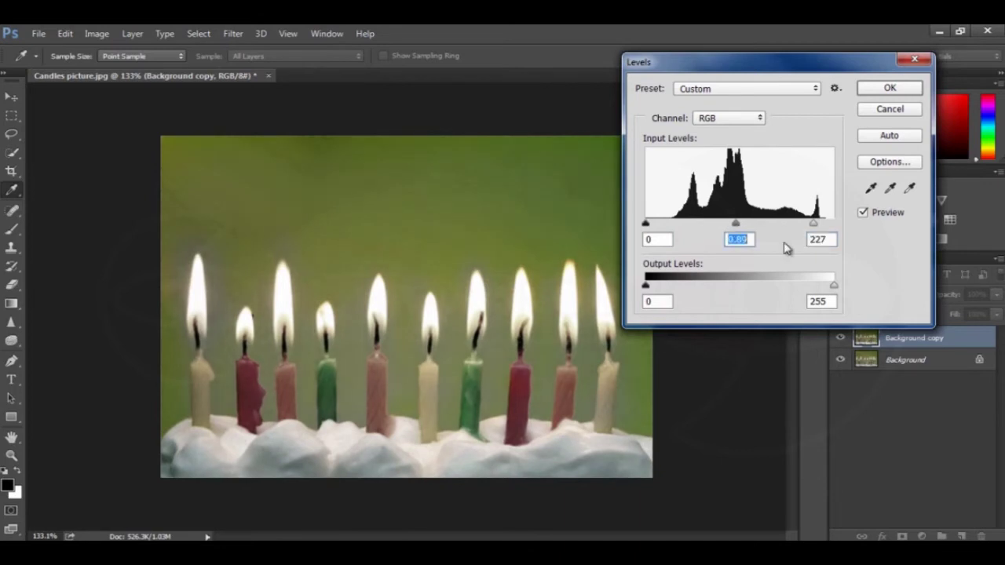
mouse_move(817, 229)
left_mouse_down()
mouse_move(804, 228)
mouse_move(815, 231)
left_mouse_up()
left_click(814, 229)
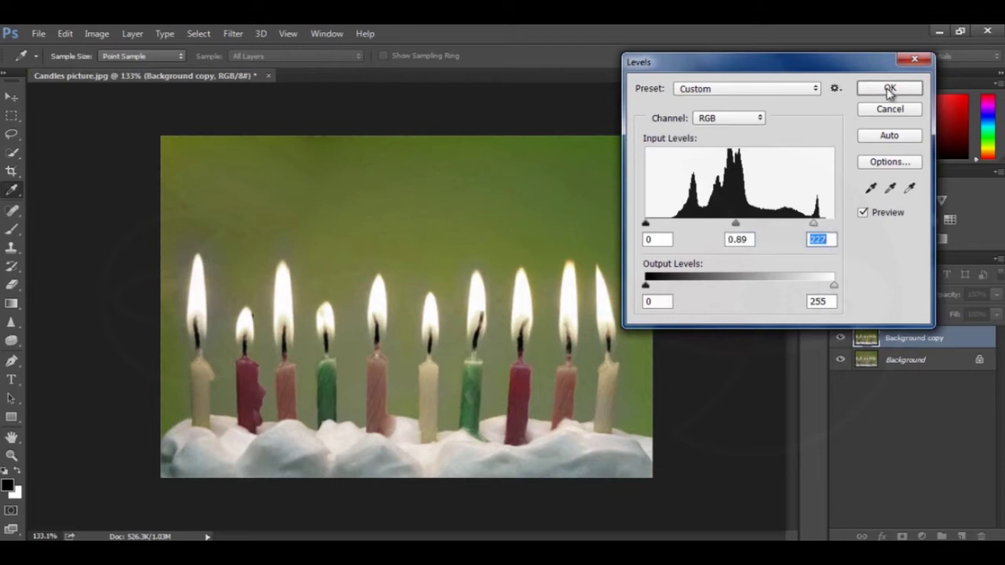
left_click(889, 88)
key("c")
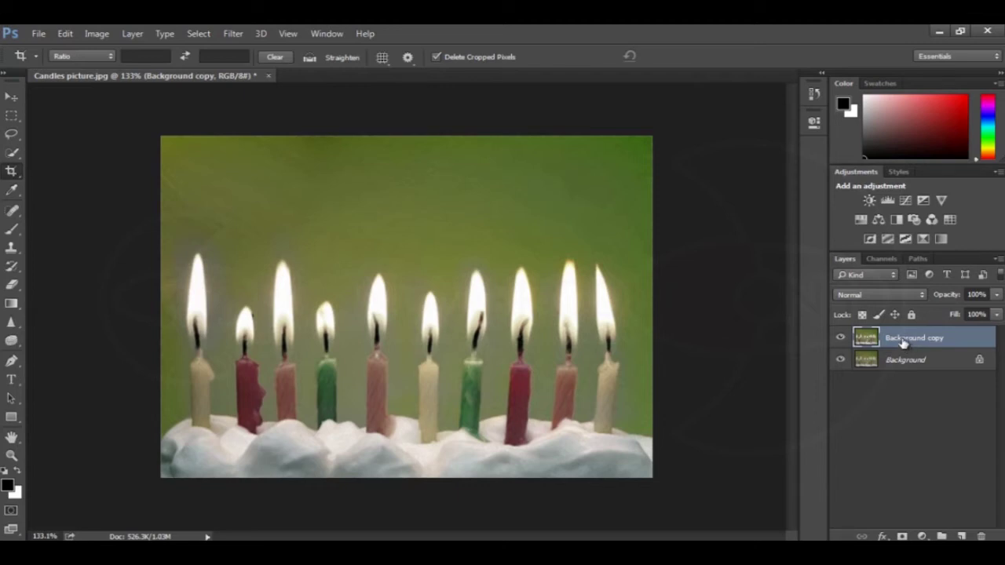
Step: Apply a Hue/Saturation adjustment to the Background copy layer with Saturation raised to +49
left_click(96, 34)
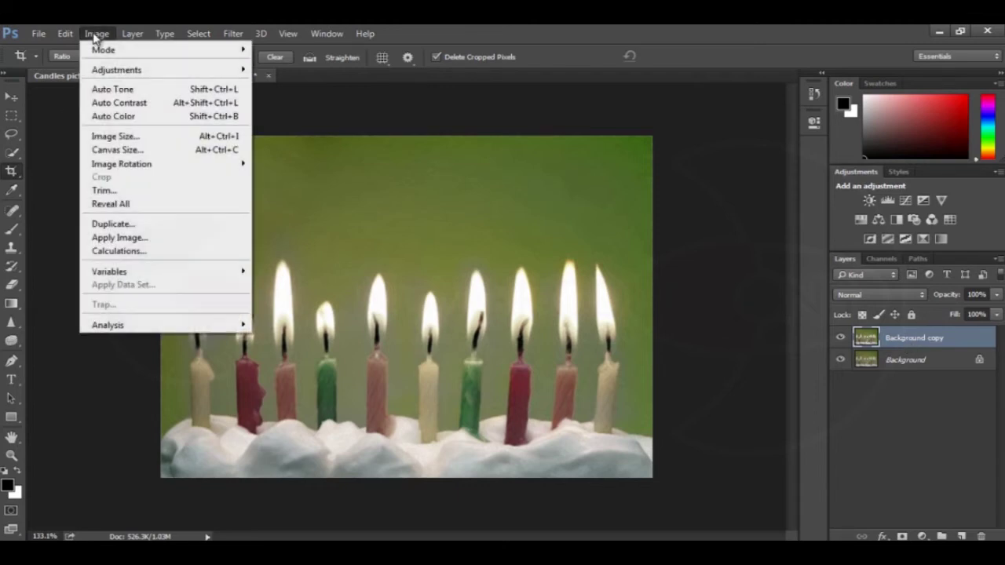
mouse_move(240, 70)
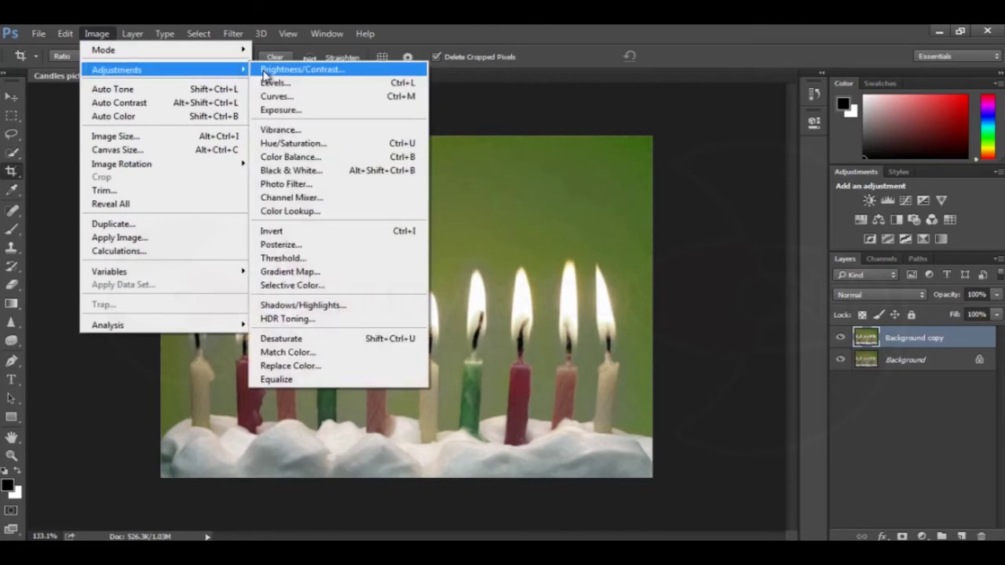
left_click(297, 149)
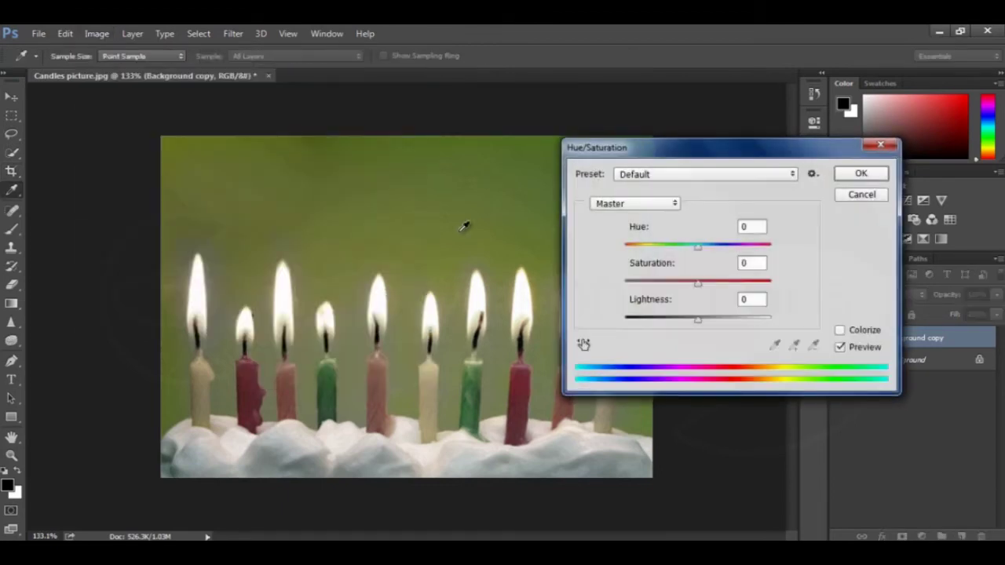
left_click_drag(678, 149, 685, 173)
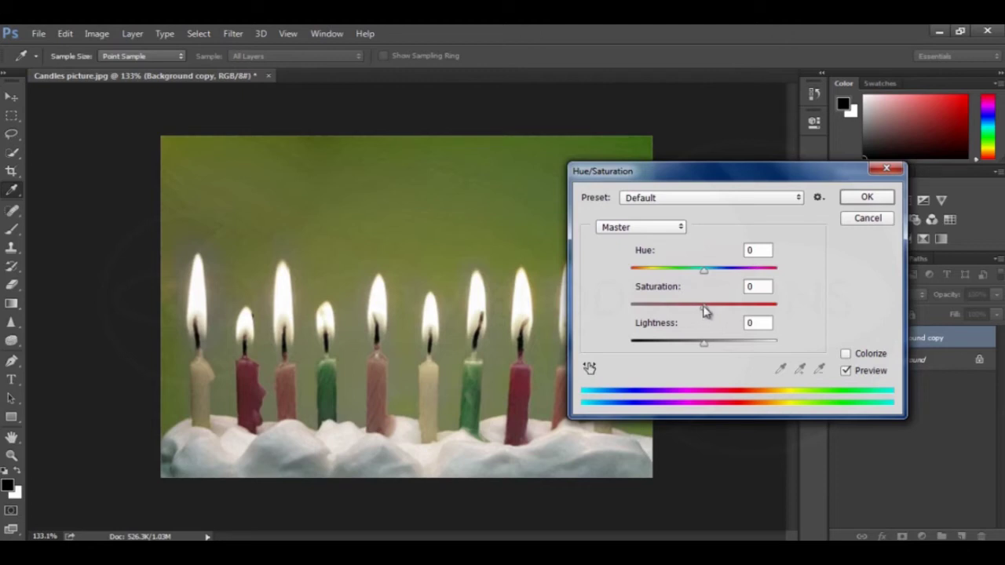
left_click_drag(704, 308, 624, 309)
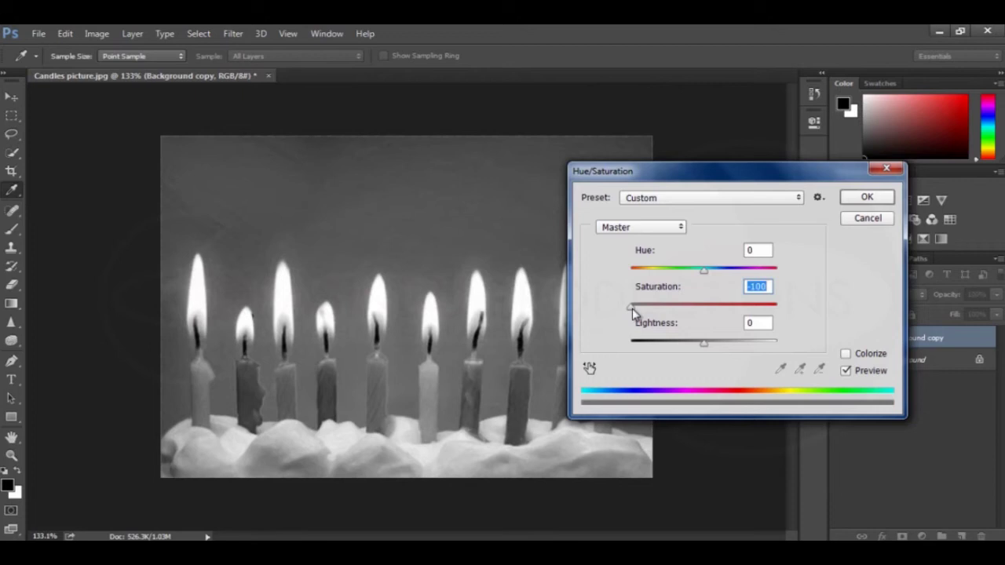
left_click_drag(632, 311, 741, 327)
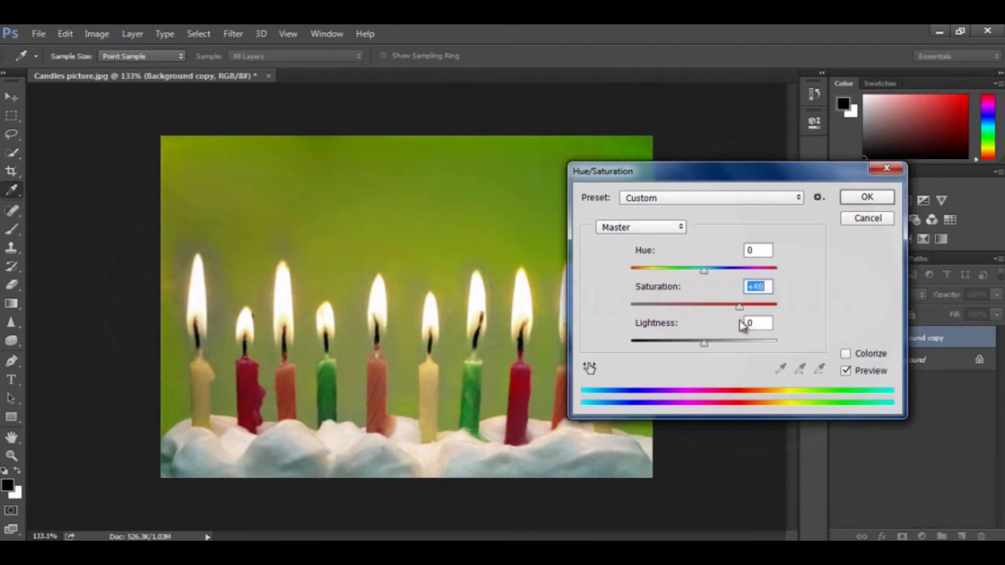
left_click_drag(806, 172, 805, 143)
left_click(865, 167)
key("c")
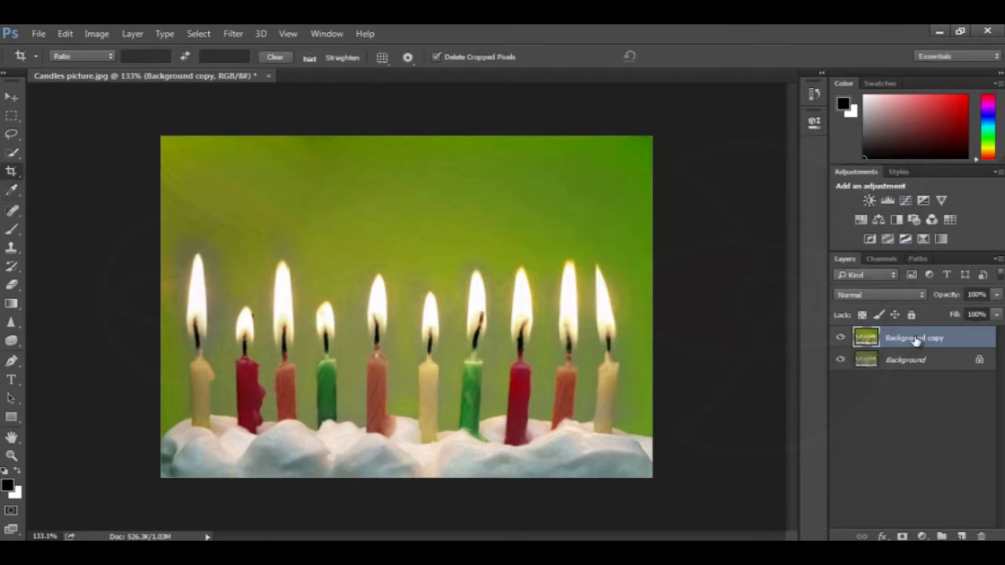
Step: Inspect the grey halos around the flames and the colours of the candles across the photo up close
scroll(248, 317, "up", 3)
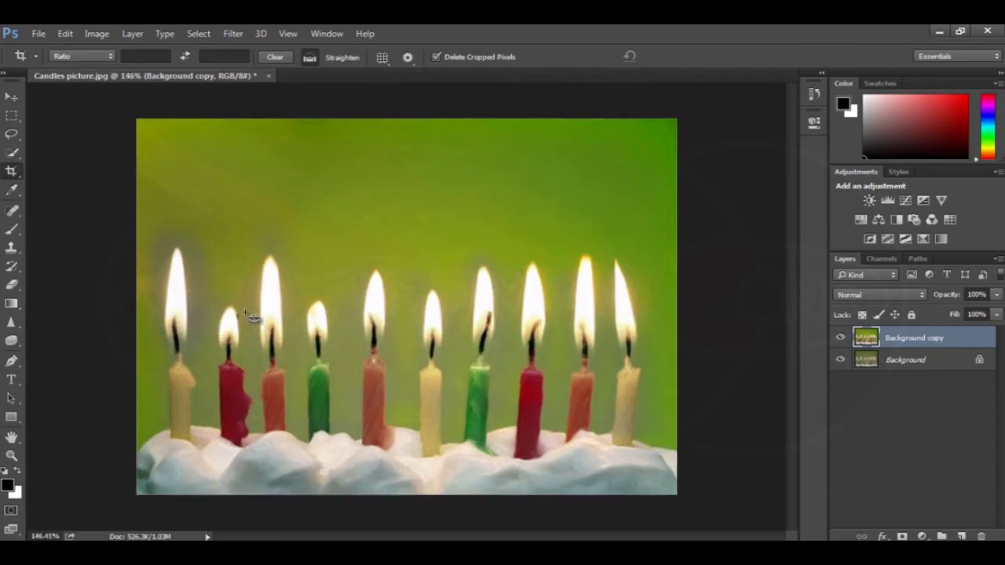
scroll(249, 318, "down", 1)
scroll(179, 296, "up", 4)
scroll(179, 296, "up", 1)
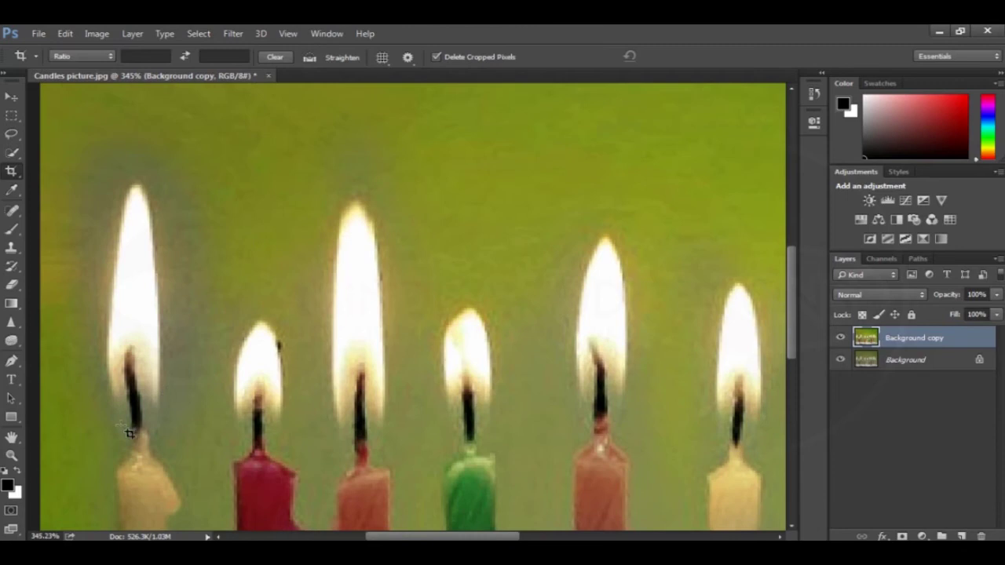
left_click(12, 96)
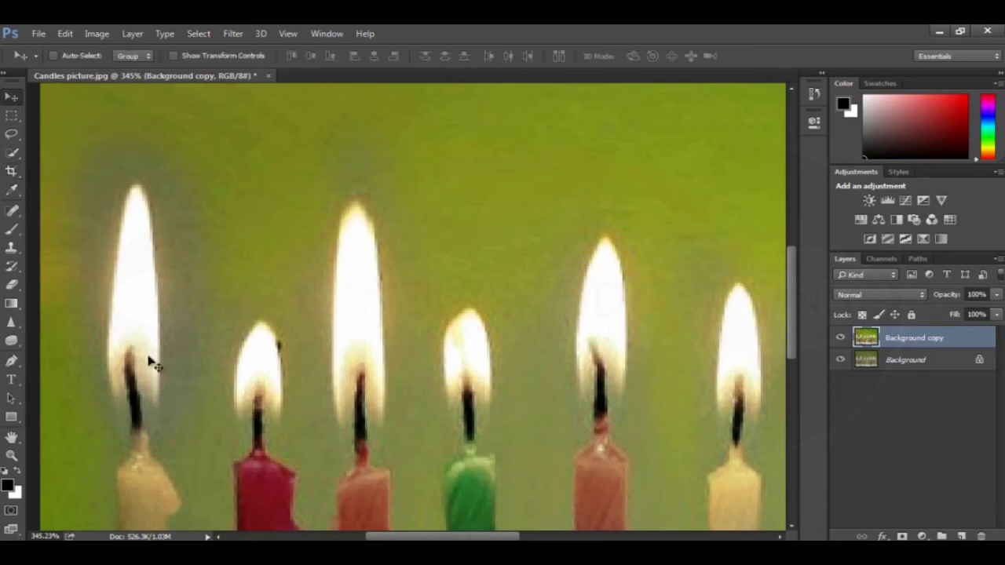
left_click_drag(540, 377, 254, 269)
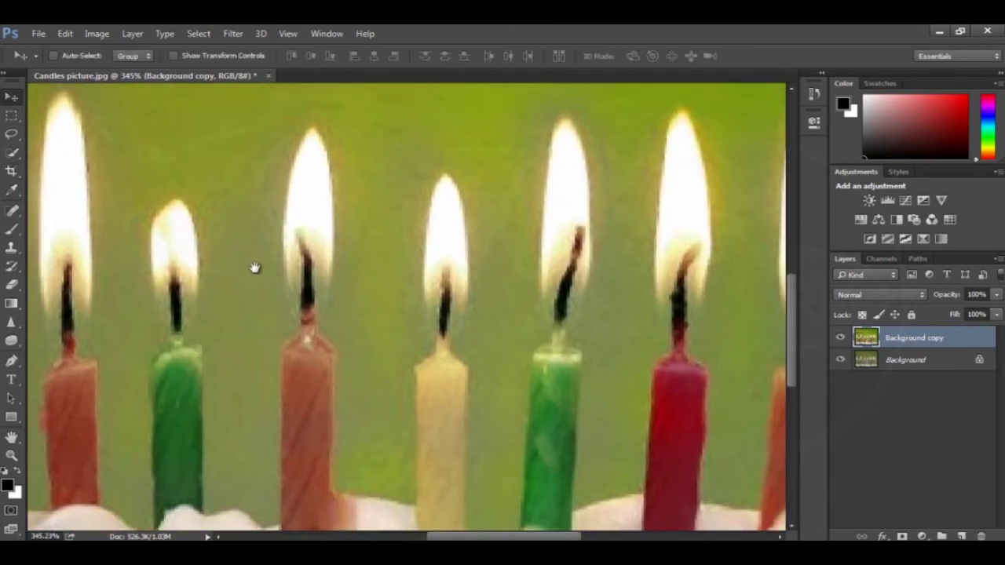
left_click_drag(560, 281, 229, 370)
left_click_drag(459, 389, 620, 401)
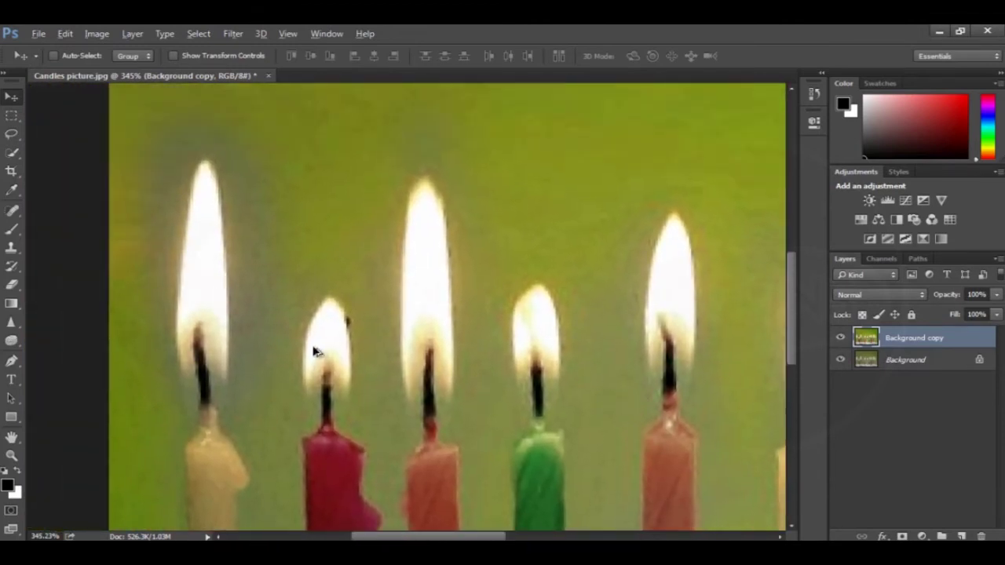
scroll(318, 351, "down", 3)
left_click_drag(505, 410, 431, 385)
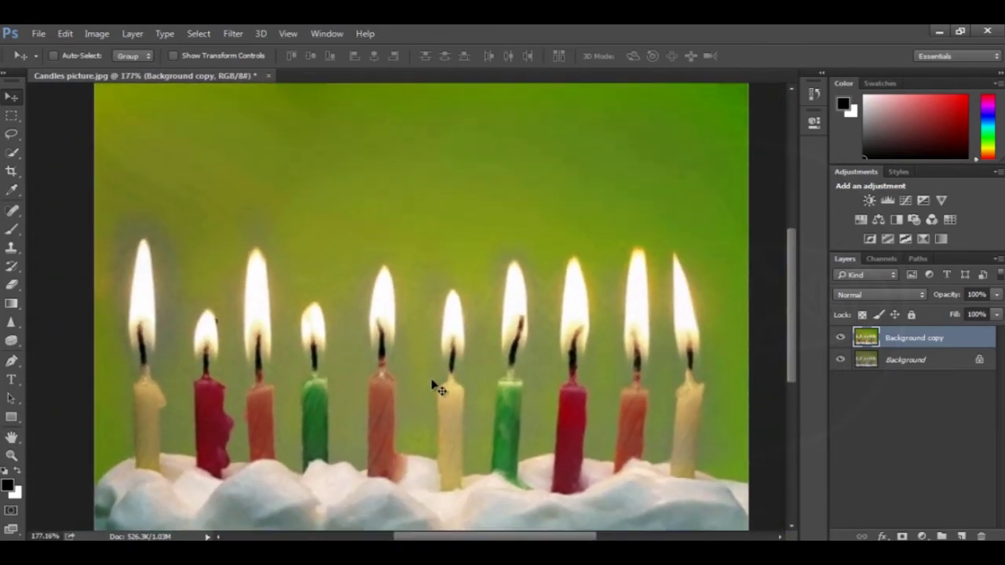
scroll(436, 384, "down", 2)
scroll(437, 382, "up", 1)
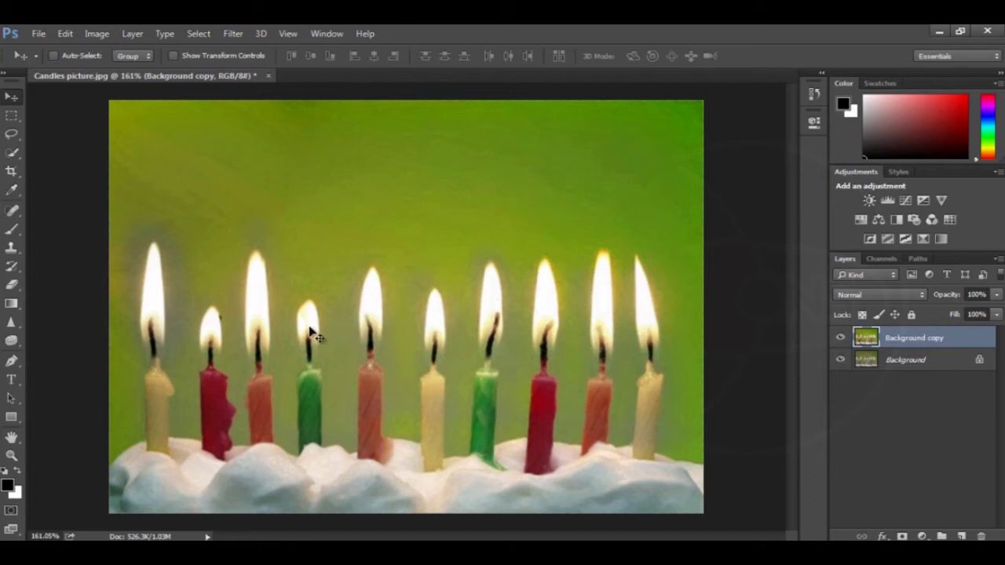
Step: Activate the Sponge tool and set it to Desaturate mode with 89% flow
left_click(15, 344)
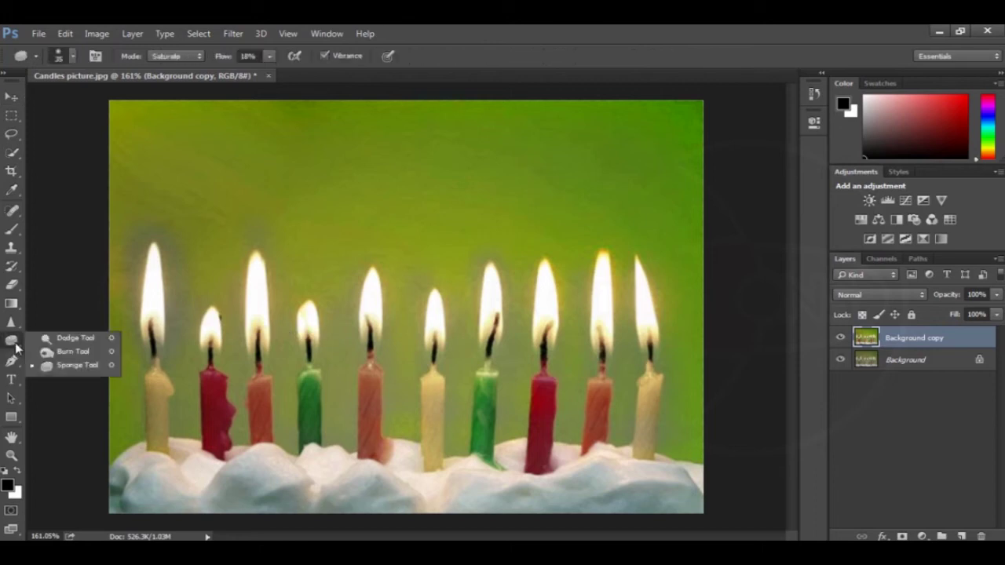
left_click(77, 365)
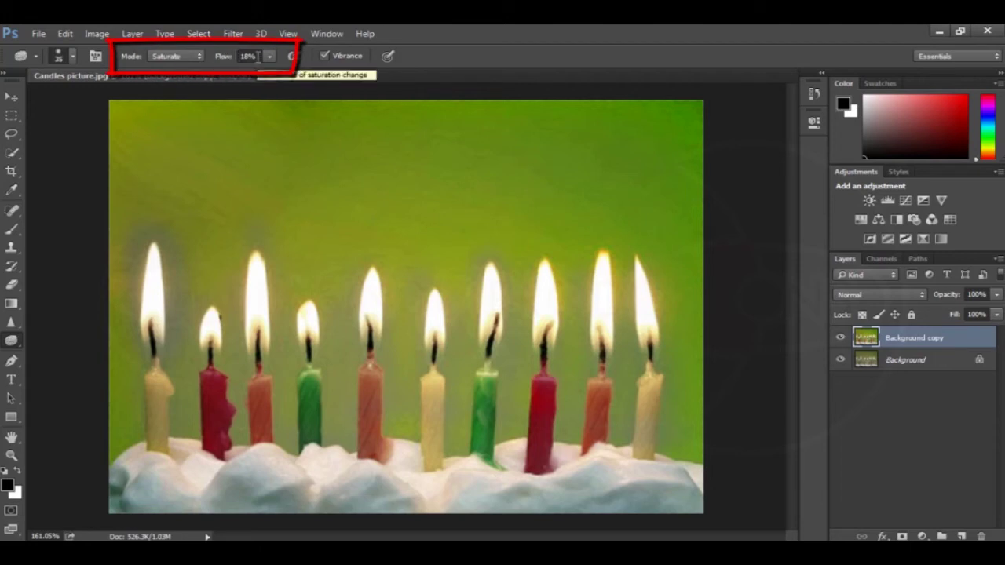
left_click(199, 57)
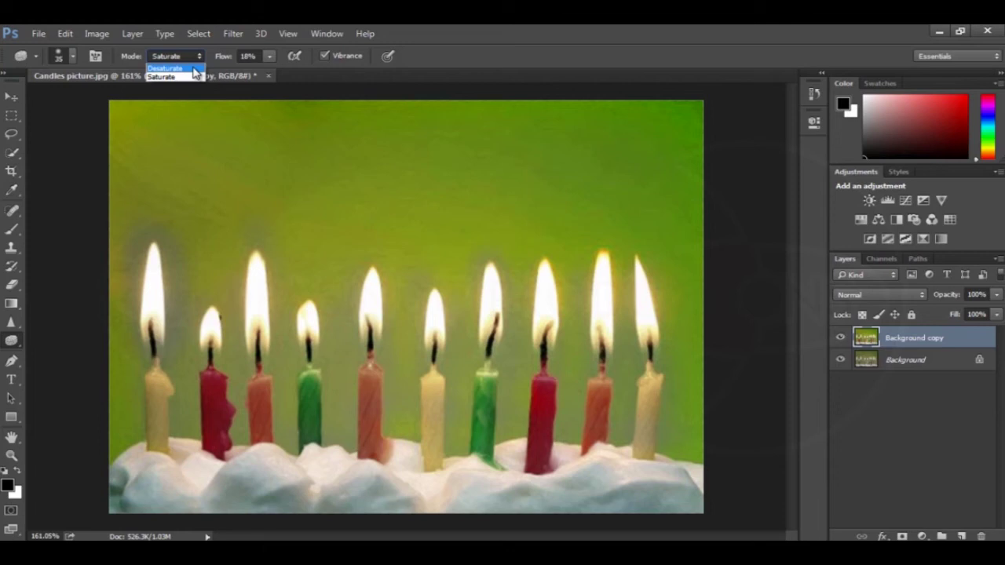
left_click(195, 69)
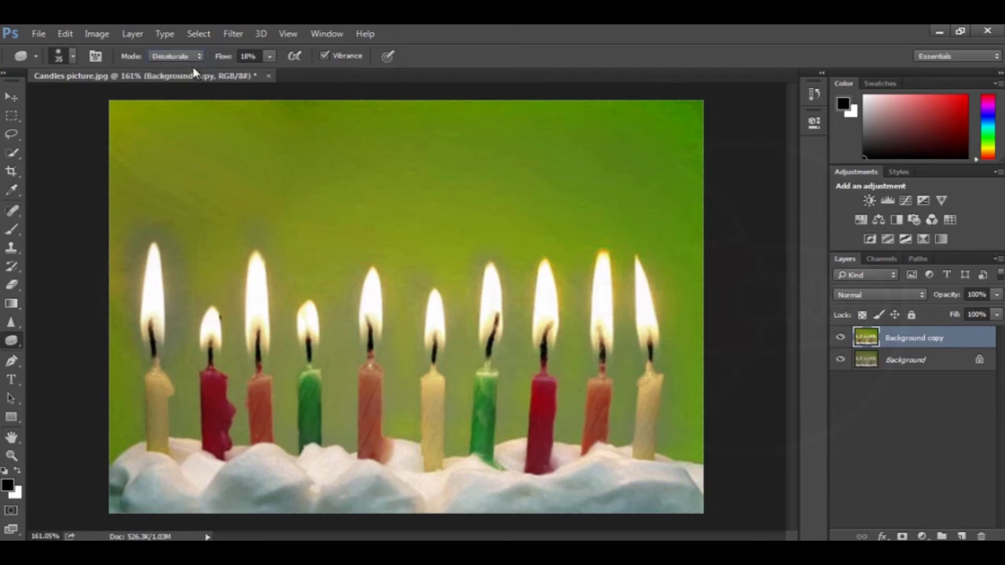
left_click(270, 56)
left_click_drag(268, 73, 338, 74)
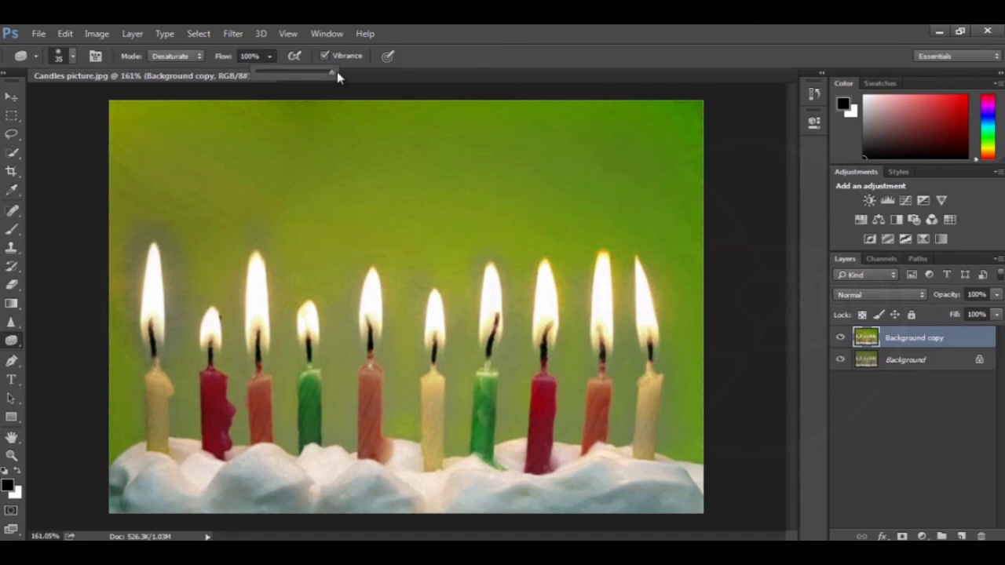
left_click_drag(337, 76, 329, 76)
left_click(391, 44)
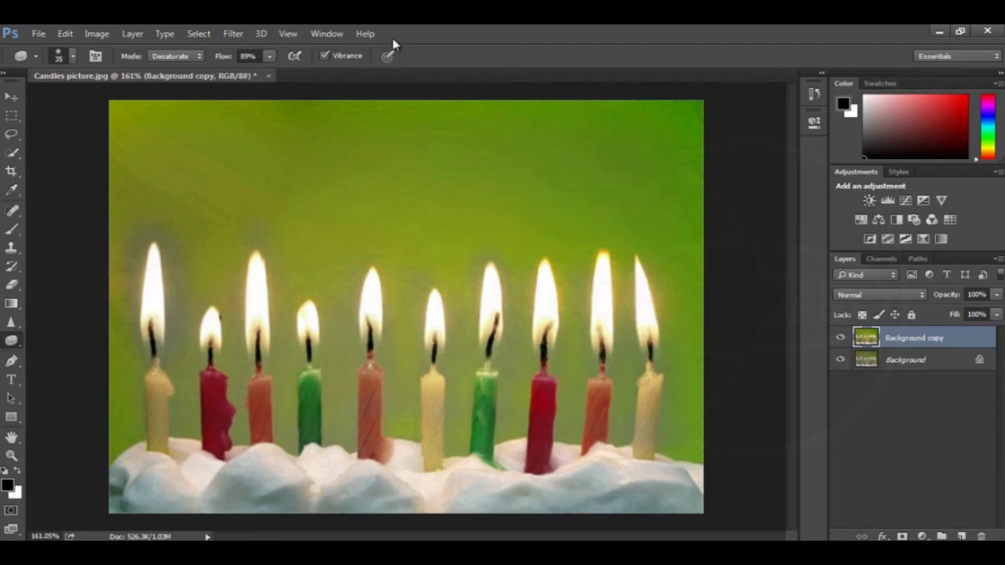
Step: Try the desaturating Sponge on a spot of the green background above the leftmost candles, then undo it
scroll(285, 149, "up", 5)
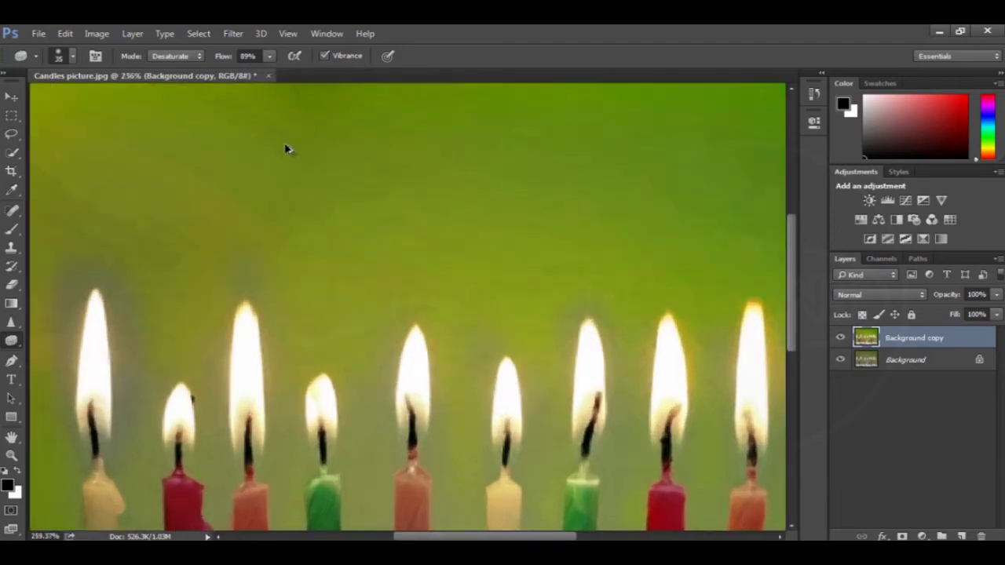
mouse_move(285, 148)
left_mouse_down()
mouse_move(303, 247)
mouse_move(395, 292)
left_mouse_up()
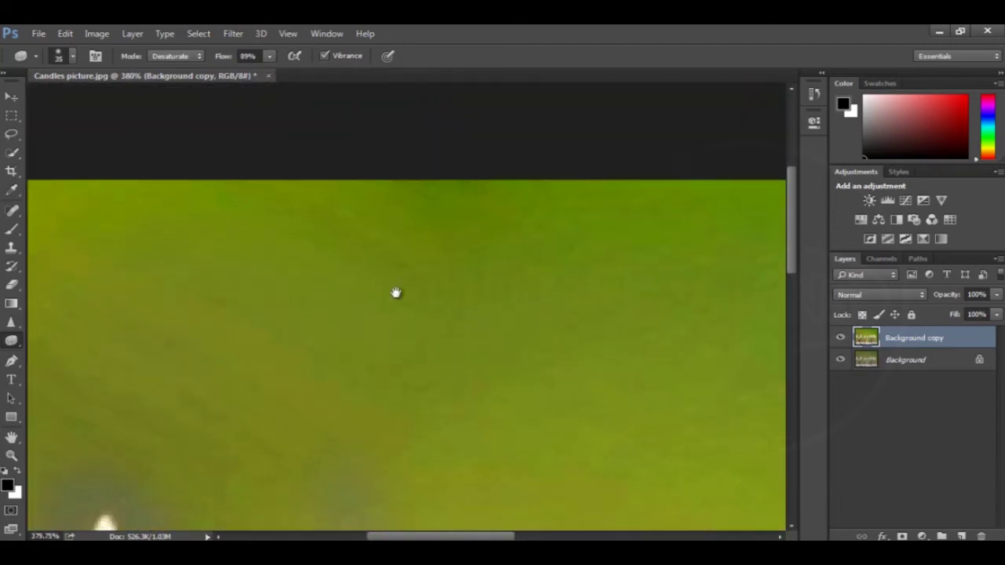
left_click(320, 230)
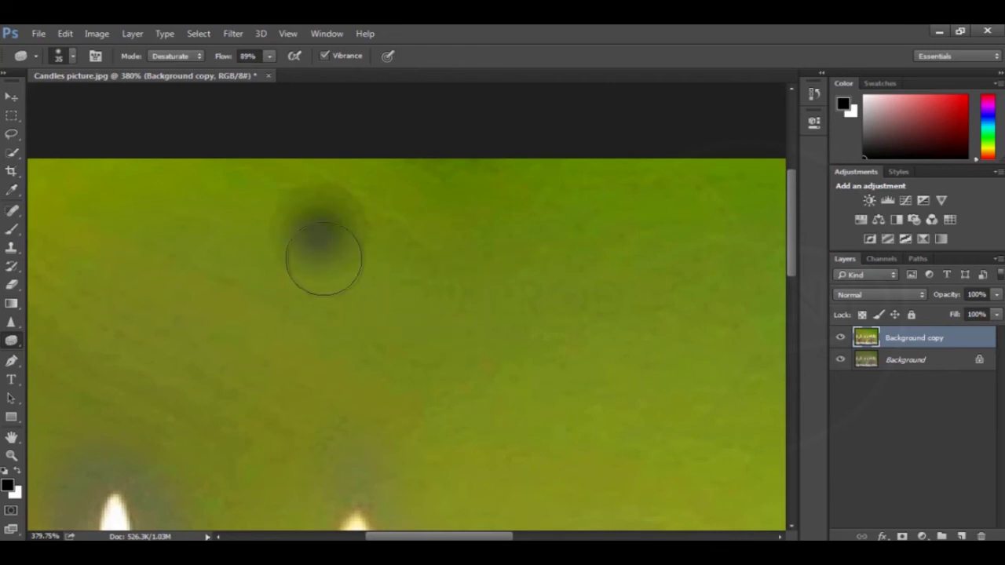
scroll(326, 241, "up", 3)
scroll(325, 242, "down", 5)
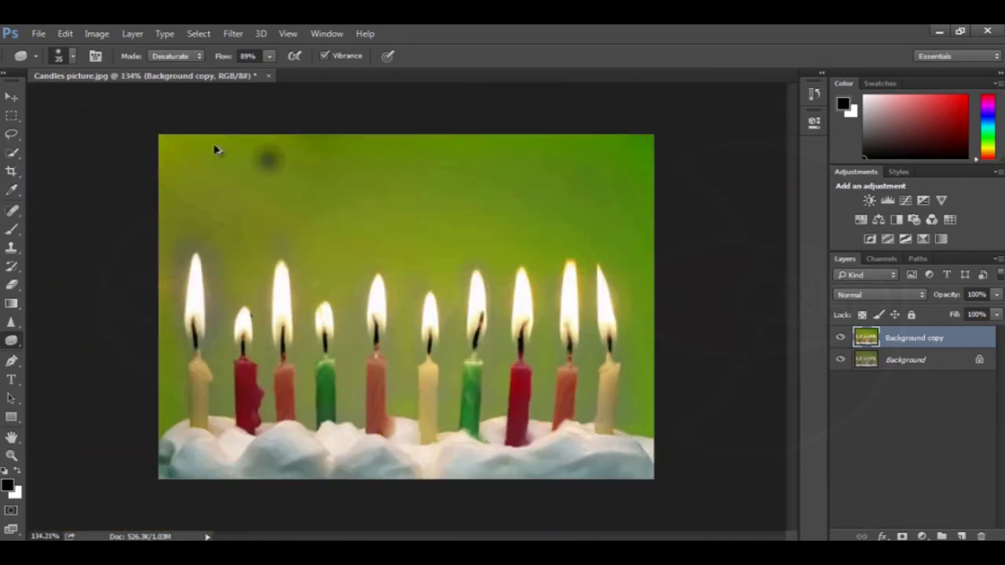
scroll(276, 170, "up", 3)
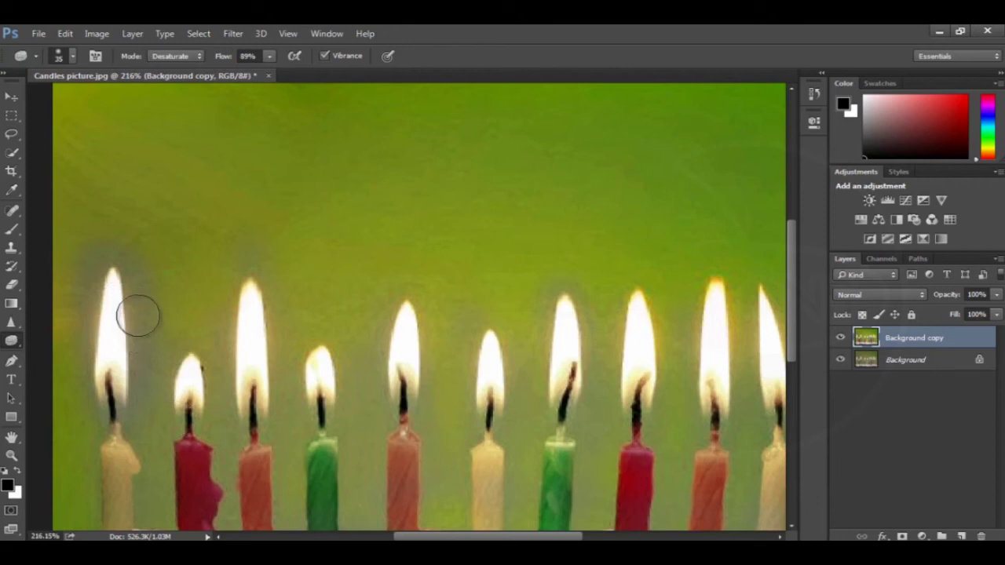
Step: Switch the Sponge tool to Saturate mode and set its flow to 54%
left_click(194, 60)
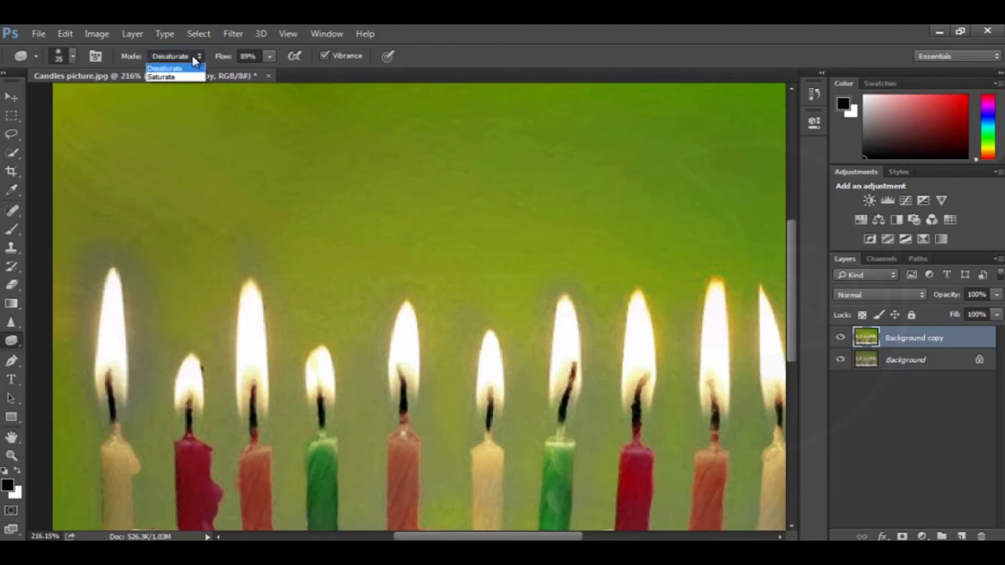
left_click(195, 77)
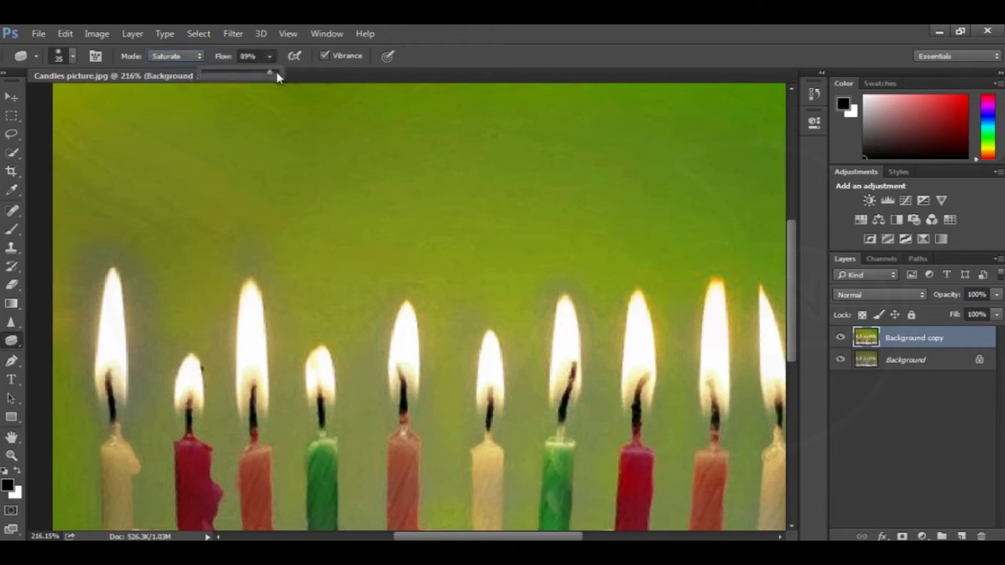
left_click_drag(249, 75, 240, 79)
left_click(363, 94)
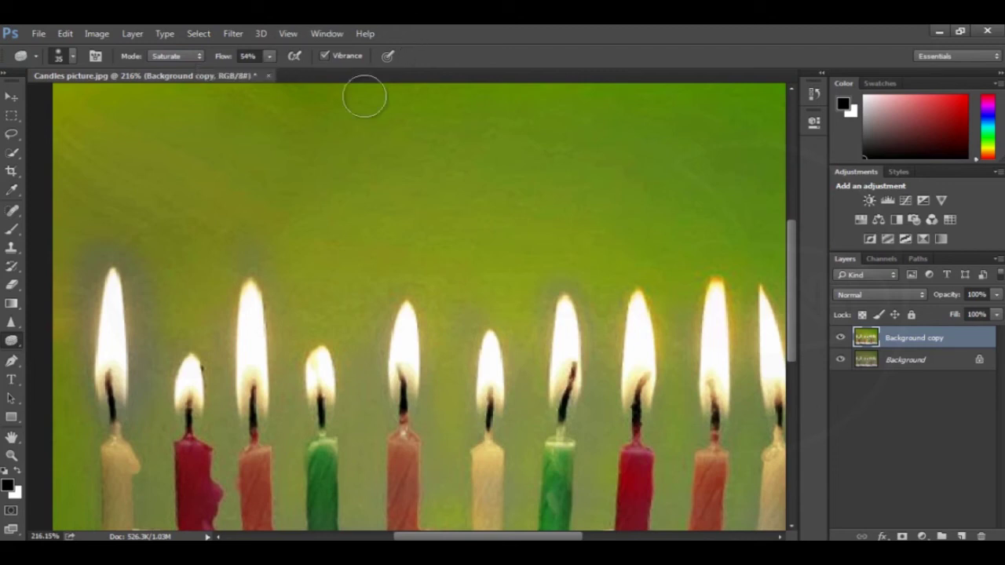
Step: Saturate the grey halos around the leftmost flames, the dull background between the candles, and the middle yellow candle on the Background copy layer
left_click_drag(263, 375, 329, 321)
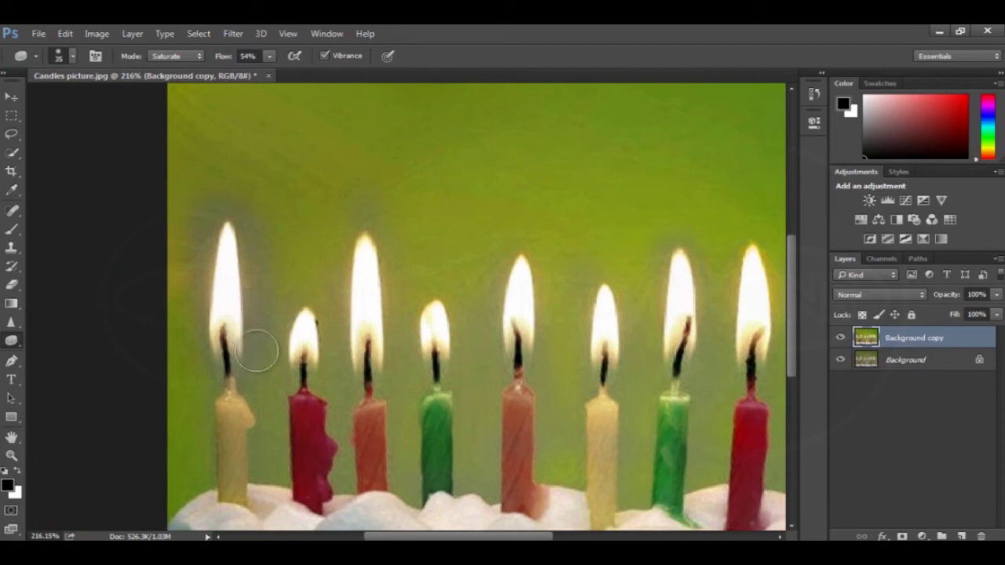
mouse_move(257, 343)
left_mouse_down()
mouse_move(245, 226)
mouse_move(262, 262)
mouse_move(227, 205)
mouse_move(199, 253)
mouse_move(212, 285)
mouse_move(214, 248)
mouse_move(203, 340)
mouse_move(224, 376)
mouse_move(260, 352)
mouse_move(249, 386)
mouse_move(263, 302)
mouse_move(244, 392)
mouse_move(222, 363)
mouse_move(229, 396)
mouse_move(209, 236)
mouse_move(221, 198)
mouse_move(222, 227)
mouse_move(235, 232)
mouse_move(248, 278)
mouse_move(256, 240)
mouse_move(259, 367)
mouse_move(273, 296)
mouse_move(242, 337)
mouse_move(225, 321)
mouse_move(208, 358)
mouse_move(222, 495)
mouse_move(254, 439)
mouse_move(265, 442)
mouse_move(264, 487)
mouse_move(255, 359)
mouse_move(265, 404)
mouse_move(277, 405)
mouse_move(287, 378)
mouse_move(328, 410)
mouse_move(312, 291)
left_mouse_up()
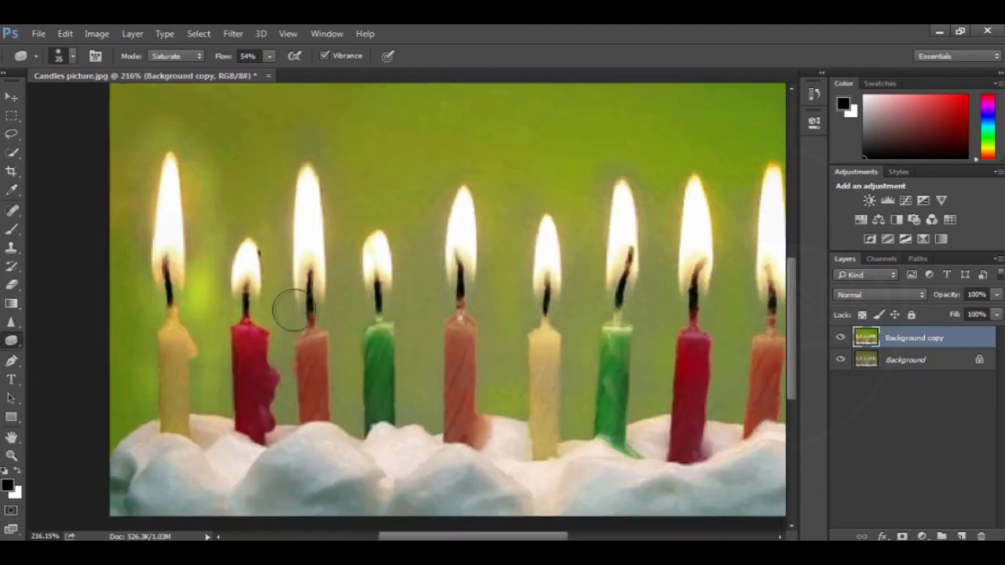
mouse_move(294, 309)
left_mouse_down()
mouse_move(296, 279)
mouse_move(407, 323)
mouse_move(400, 315)
mouse_move(436, 301)
mouse_move(421, 378)
mouse_move(405, 402)
mouse_move(429, 355)
mouse_move(437, 427)
mouse_move(484, 391)
mouse_move(486, 245)
mouse_move(527, 328)
mouse_move(561, 303)
mouse_move(567, 275)
mouse_move(529, 246)
mouse_move(593, 324)
mouse_move(640, 312)
mouse_move(628, 205)
mouse_move(653, 284)
mouse_move(655, 408)
mouse_move(576, 391)
mouse_move(566, 344)
mouse_move(518, 435)
left_mouse_up()
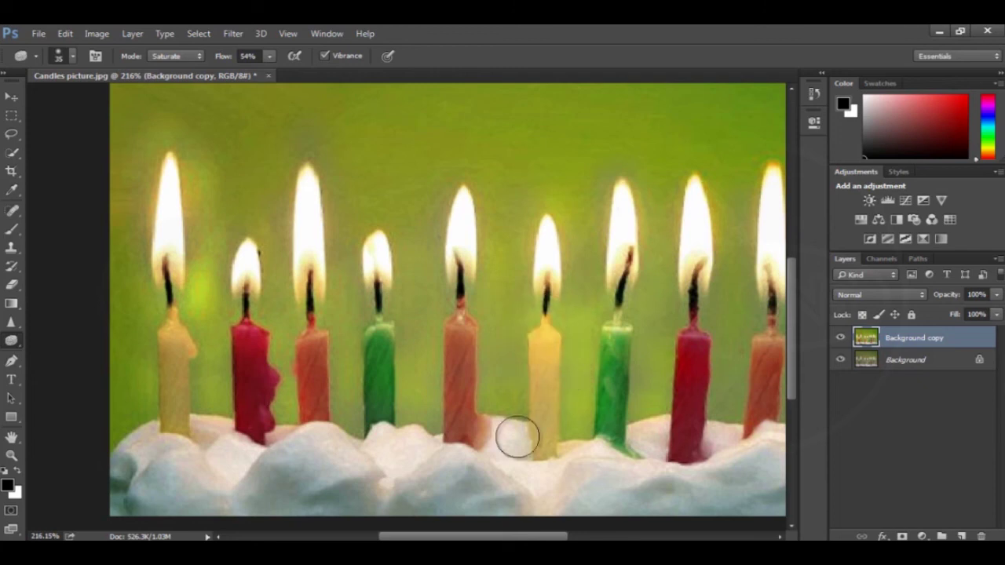
scroll(354, 347, "right", 5)
mouse_move(363, 360)
left_mouse_down()
mouse_move(353, 175)
mouse_move(322, 283)
mouse_move(420, 285)
mouse_move(450, 257)
mouse_move(475, 379)
mouse_move(488, 296)
mouse_move(528, 326)
mouse_move(532, 395)
mouse_move(563, 362)
mouse_move(582, 391)
mouse_move(569, 419)
mouse_move(599, 387)
mouse_move(577, 205)
left_mouse_up()
left_click_drag(456, 358, 625, 326)
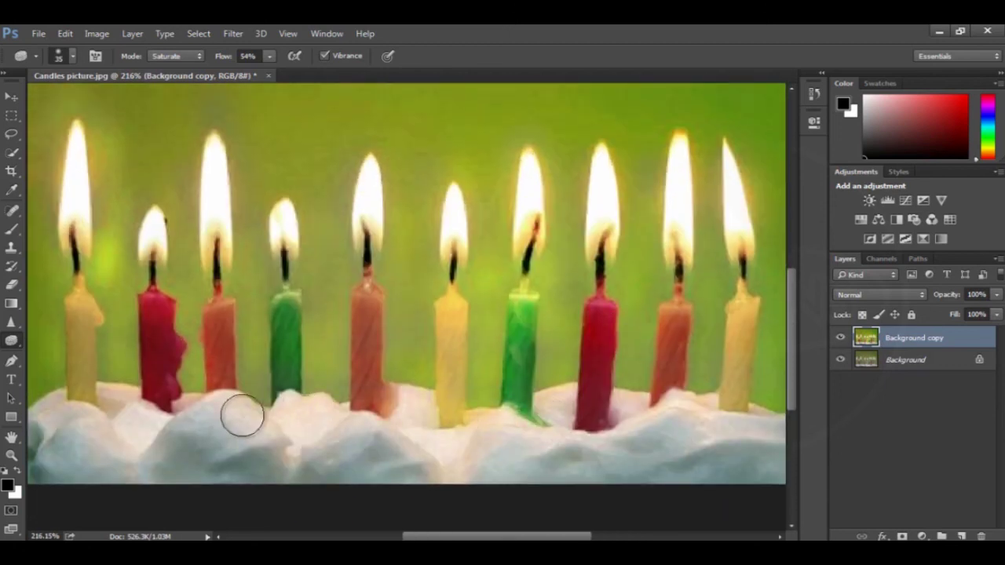
Step: Saturate the remaining candles, including the rightmost yellow one, and the lower parts of the flames with the Sponge
scroll(372, 288, "right", 3)
scroll(385, 246, "left", 3)
scroll(386, 246, "down", 2)
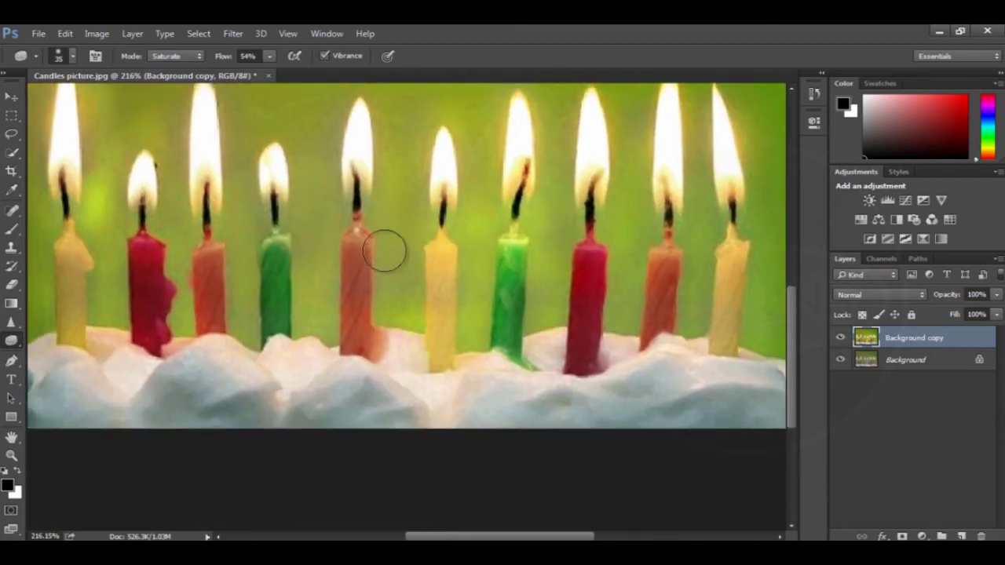
scroll(358, 186, "right", 4)
left_click_drag(345, 262, 610, 328)
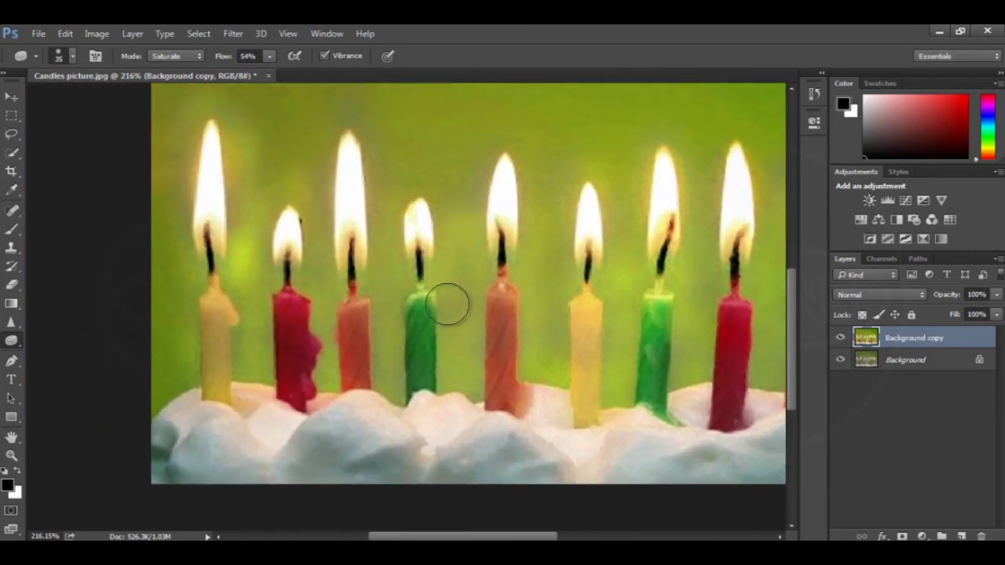
scroll(341, 231, "up", 5)
scroll(341, 231, "left", 2)
scroll(408, 343, "down", 3)
scroll(408, 343, "left", 1)
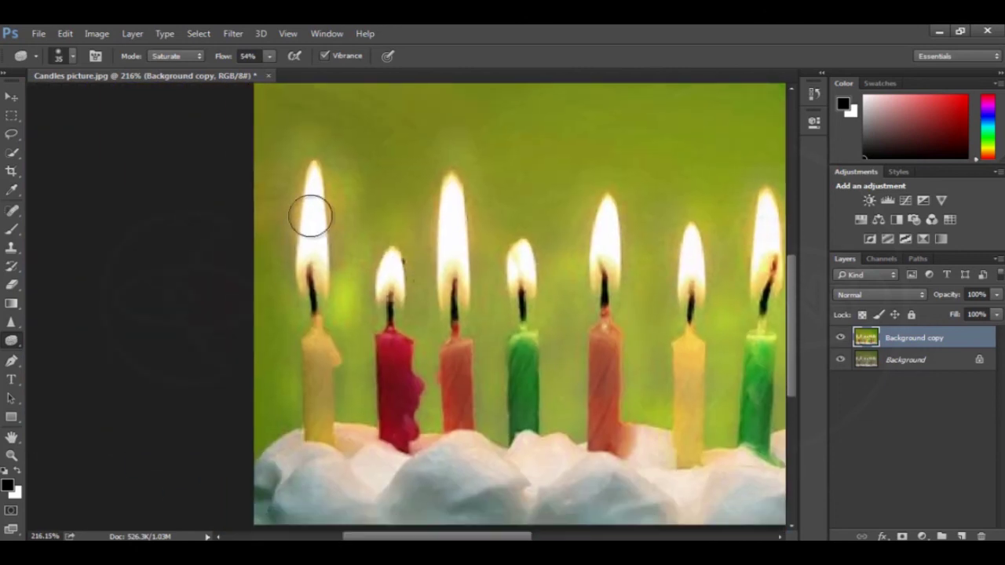
scroll(420, 392, "down", 3)
scroll(437, 367, "up", 1)
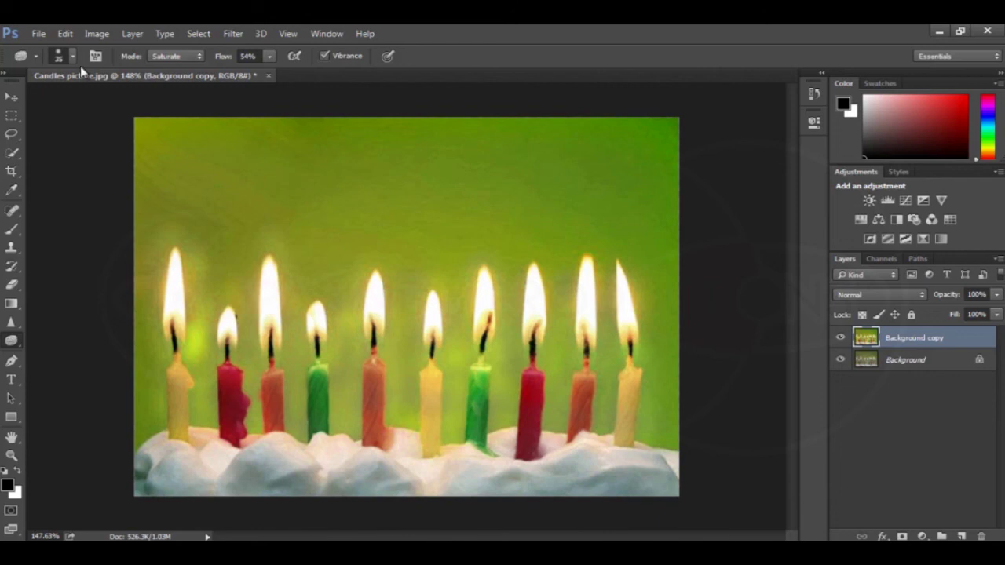
left_click(90, 34)
mouse_move(228, 70)
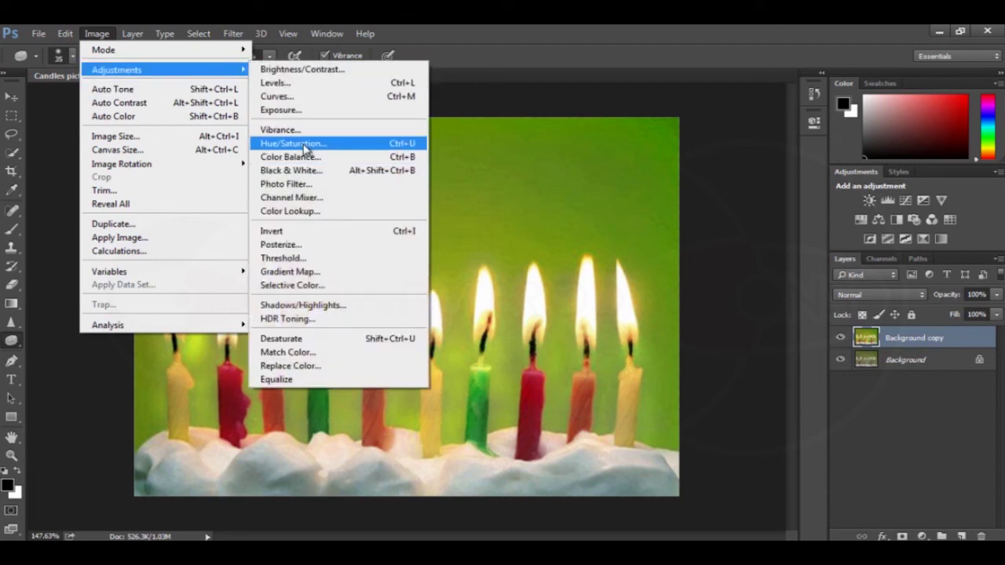
left_click(437, 120)
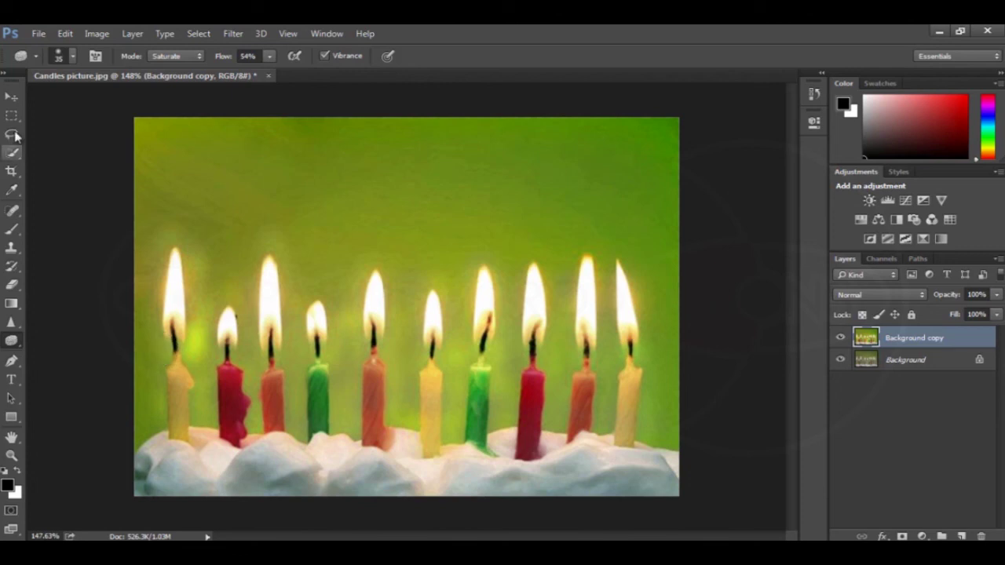
right_click(16, 345)
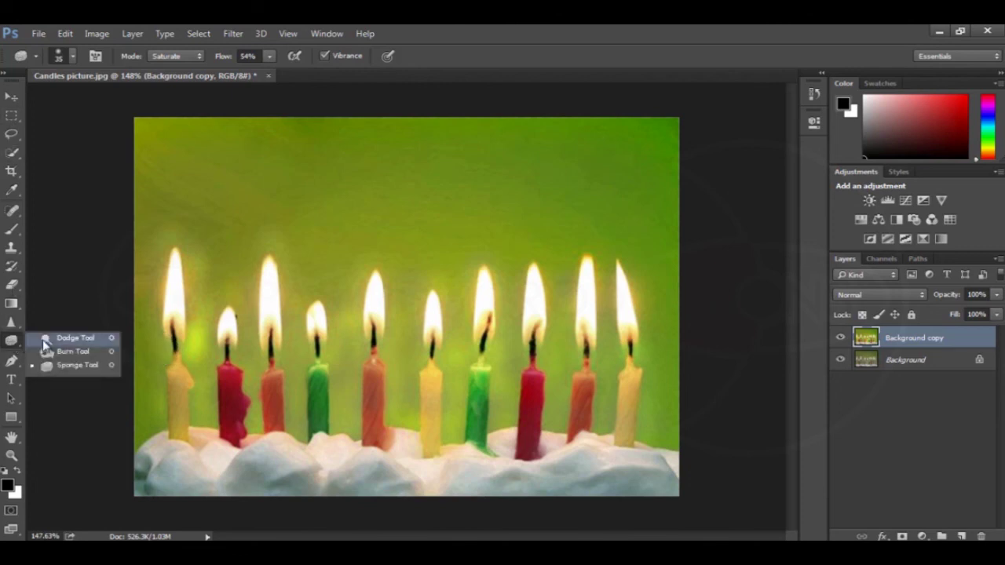
left_click(78, 366)
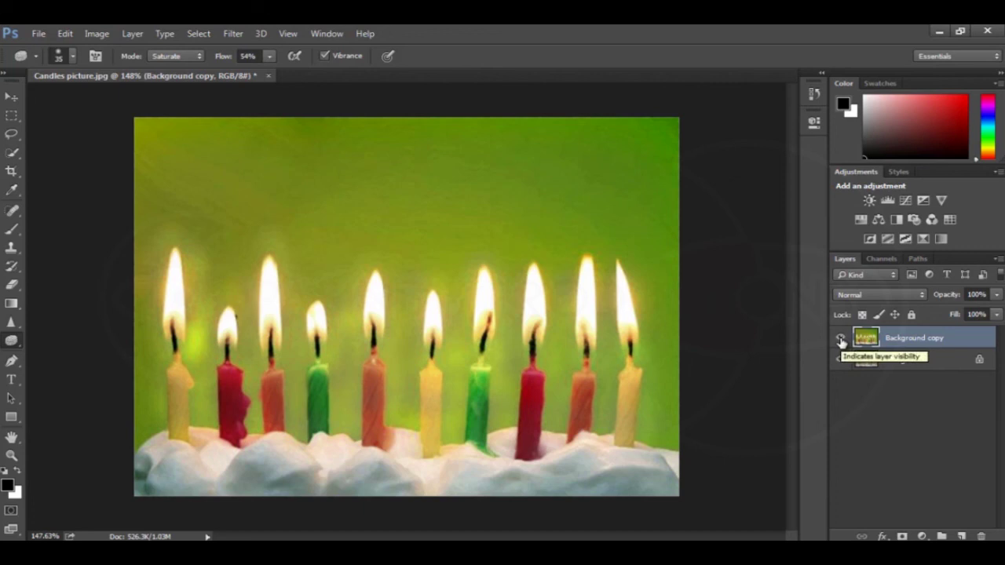
Step: Toggle the Background copy layer's visibility repeatedly to compare the enhanced photo with the original, leaving the layer shown
left_click(840, 339)
left_click(840, 339)
left_click(841, 340)
left_click(840, 339)
left_click(841, 339)
left_click(841, 339)
left_click(840, 339)
left_click(840, 339)
left_click(841, 339)
left_click(840, 339)
left_click(841, 339)
left_click(840, 339)
left_click(840, 339)
left_click(841, 339)
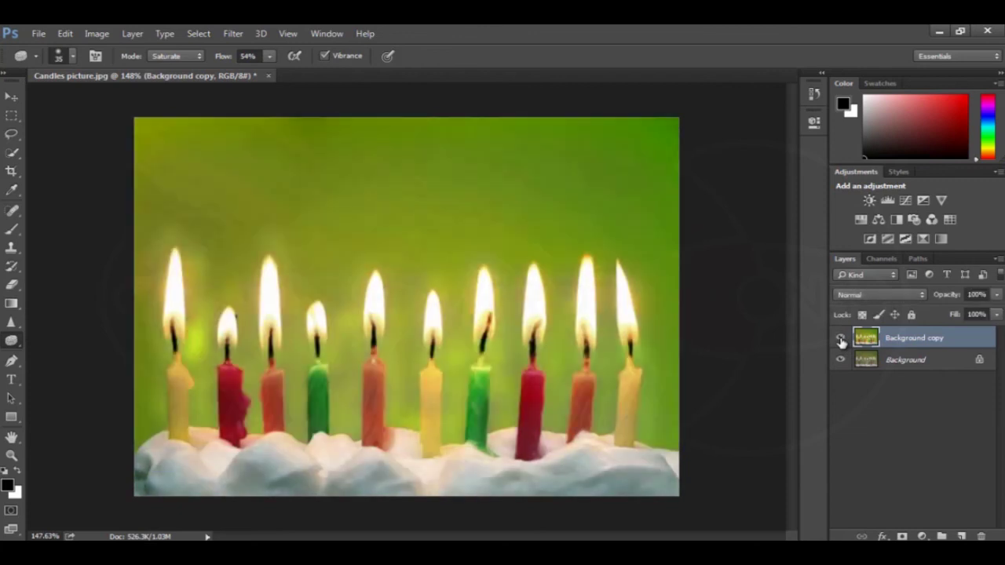
left_click(840, 339)
left_click(841, 339)
left_click(840, 340)
left_click(840, 340)
scroll(476, 332, "up", 1)
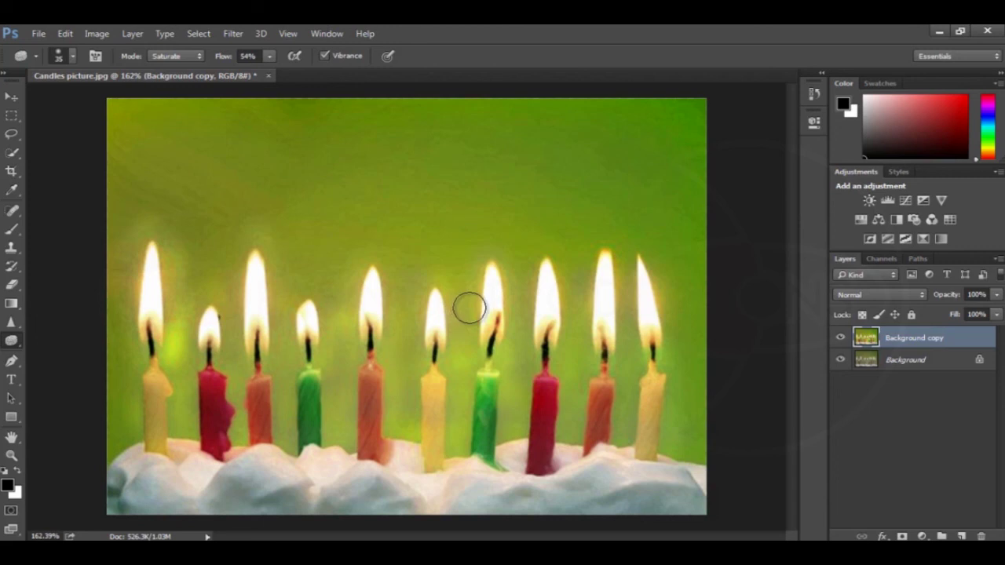
scroll(470, 312, "down", 1)
scroll(470, 312, "up", 2)
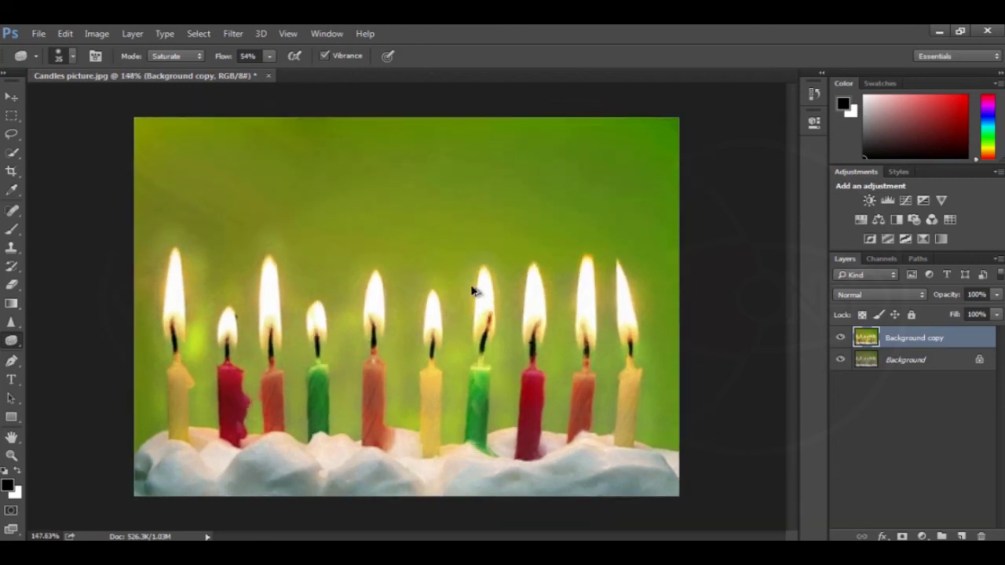
scroll(473, 289, "down", 1)
scroll(472, 291, "up", 1)
scroll(473, 291, "down", 1)
scroll(472, 290, "up", 1)
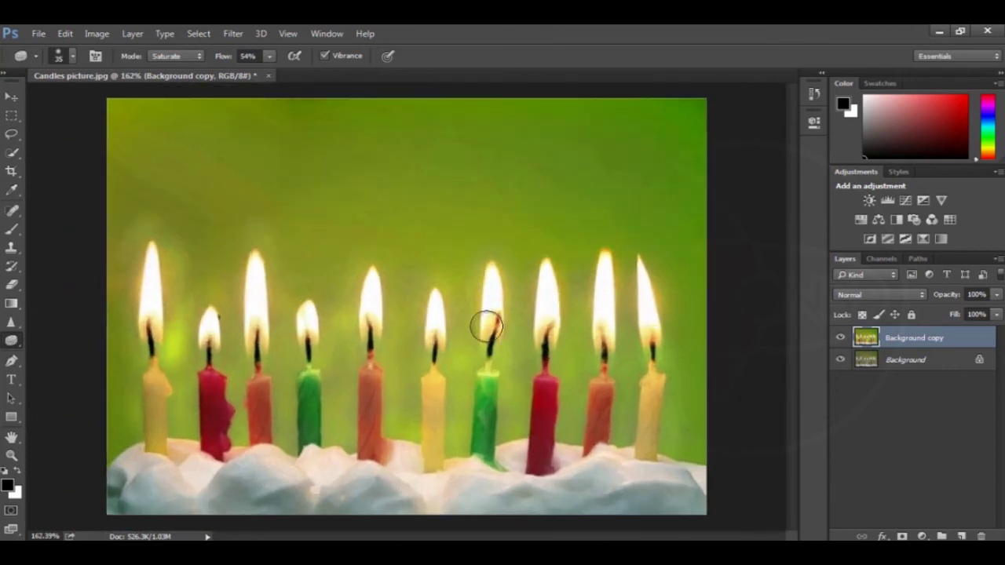